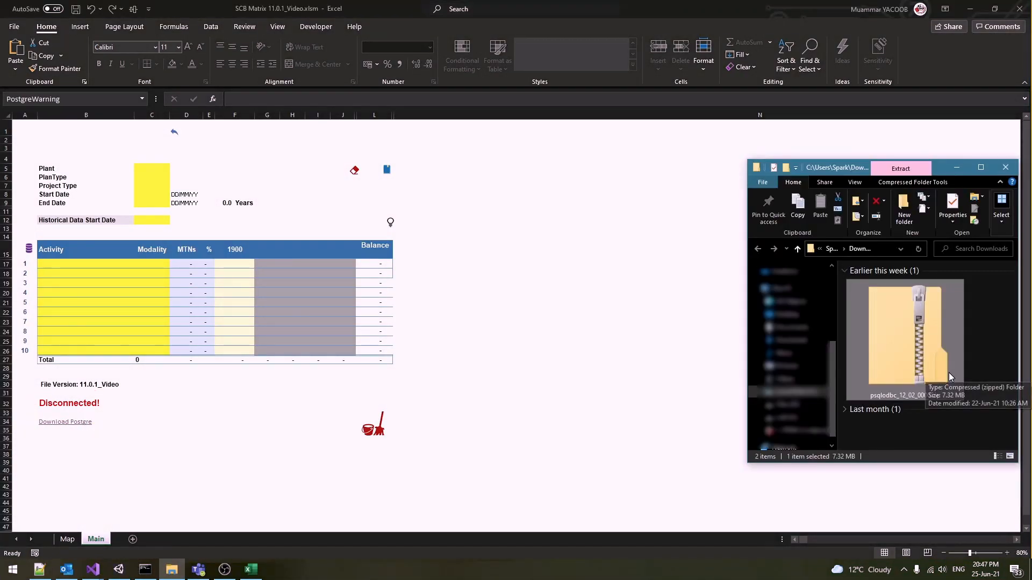
# Run psqlodbc-setup.exe from the downloaded psqlodbc zip archive without extracting it, and complete the driver installation
pyautogui.doubleClick(949, 373)
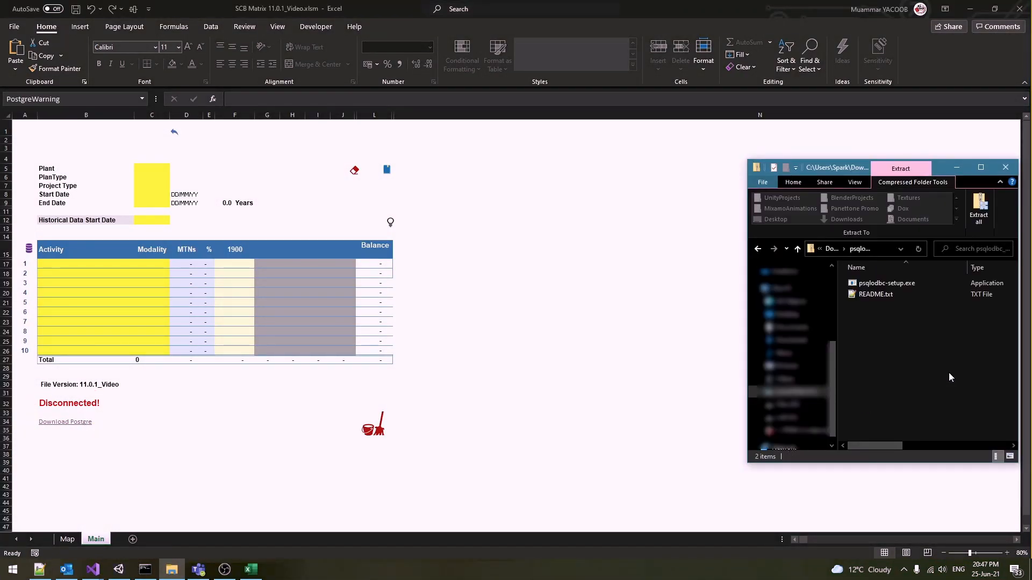
pyautogui.doubleClick(887, 285)
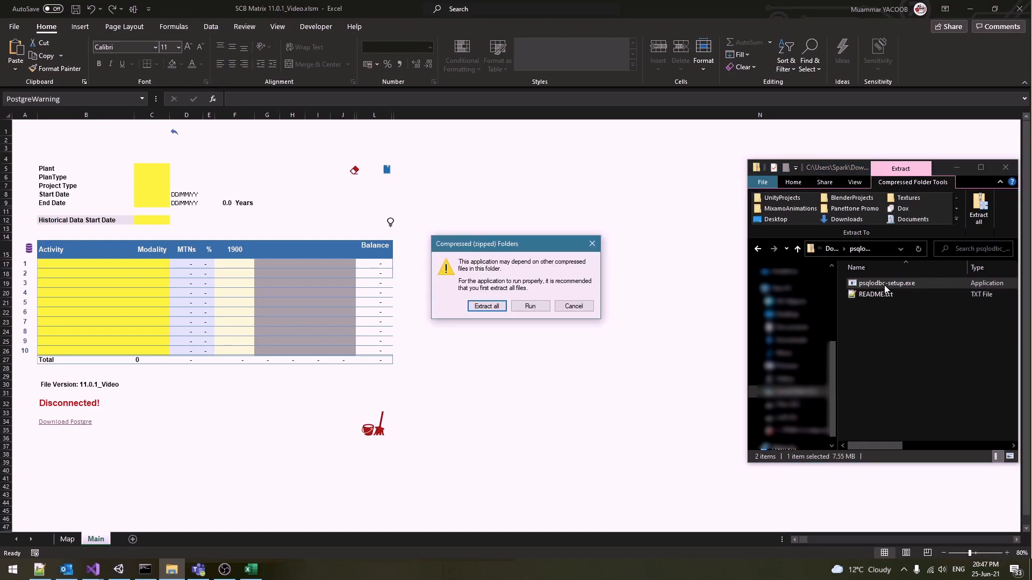
pyautogui.click(530, 306)
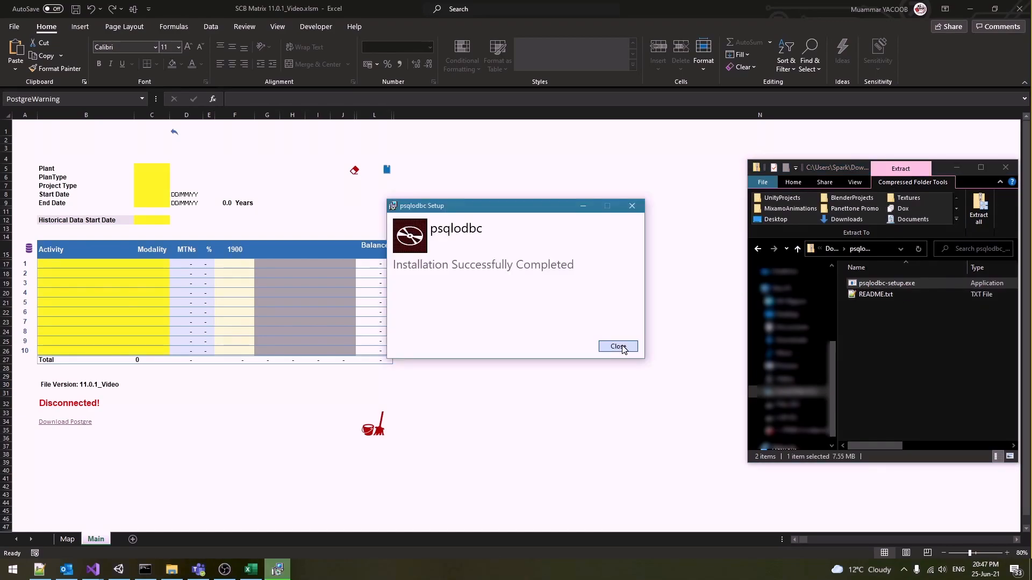
pyautogui.click(618, 346)
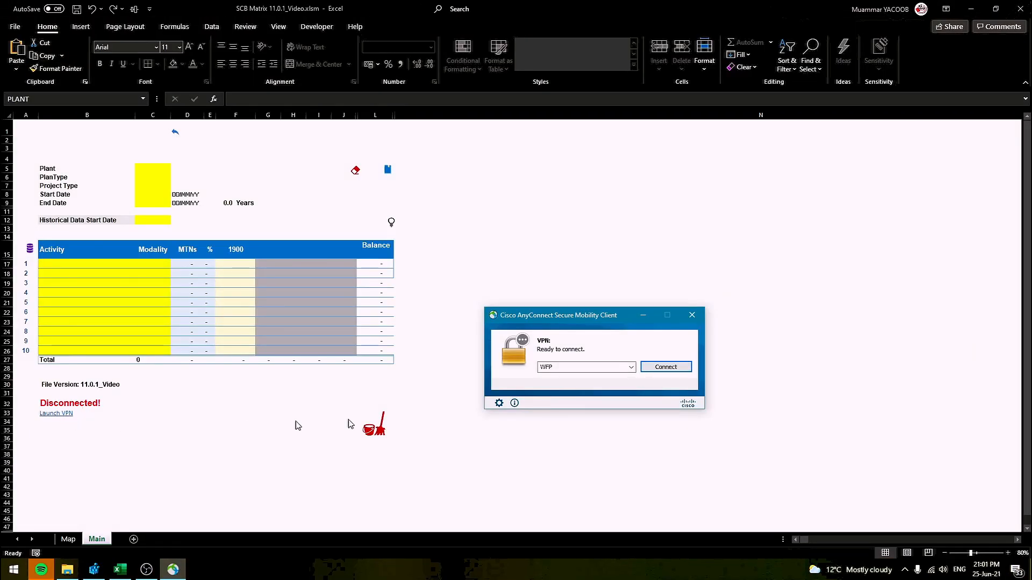
# Relaunch the Cisco AnyConnect client through the sheet's Launch VPN link and connect to mobile.wfp.org
pyautogui.click(691, 316)
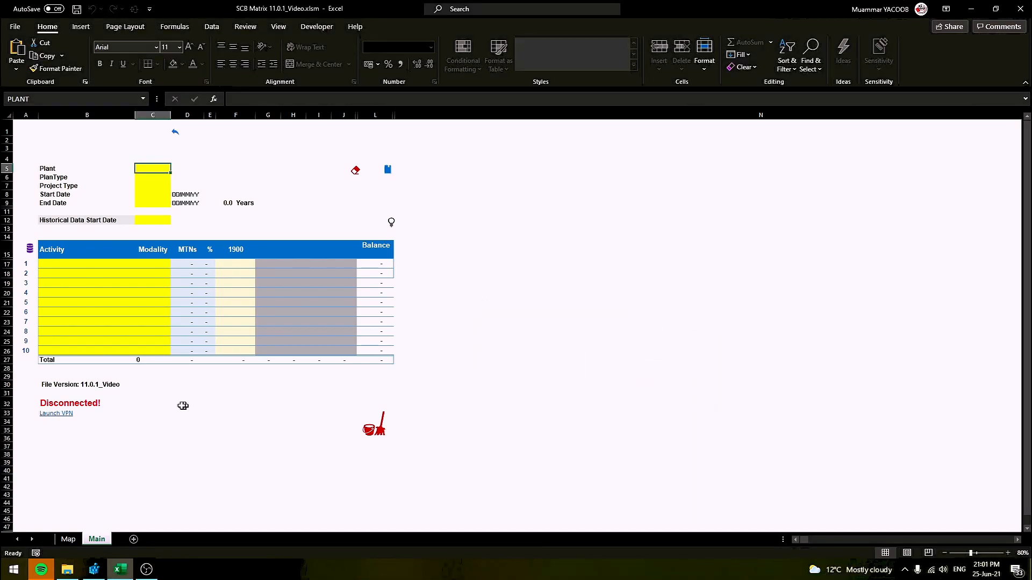
pyautogui.click(76, 414)
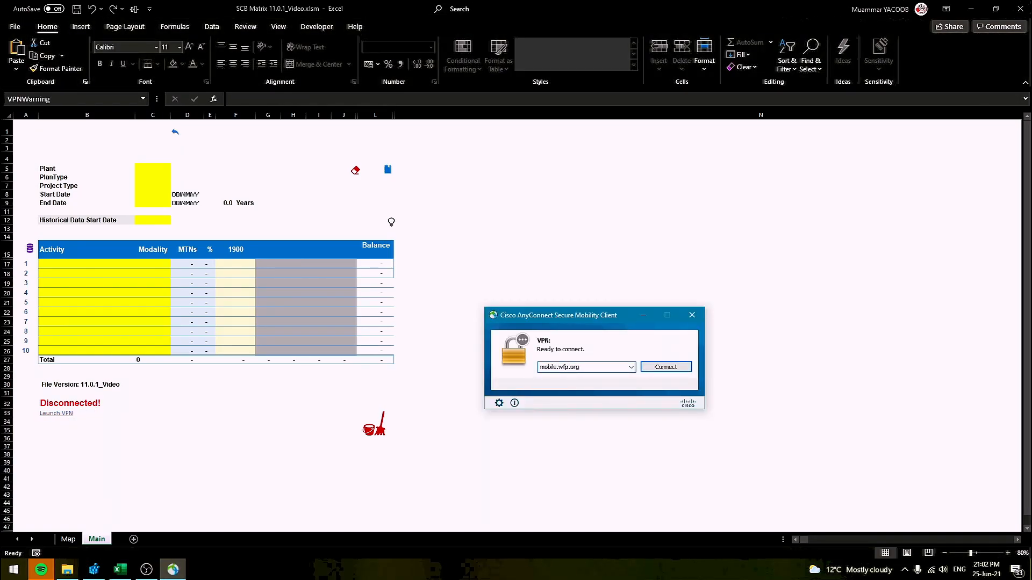
pyautogui.click(683, 367)
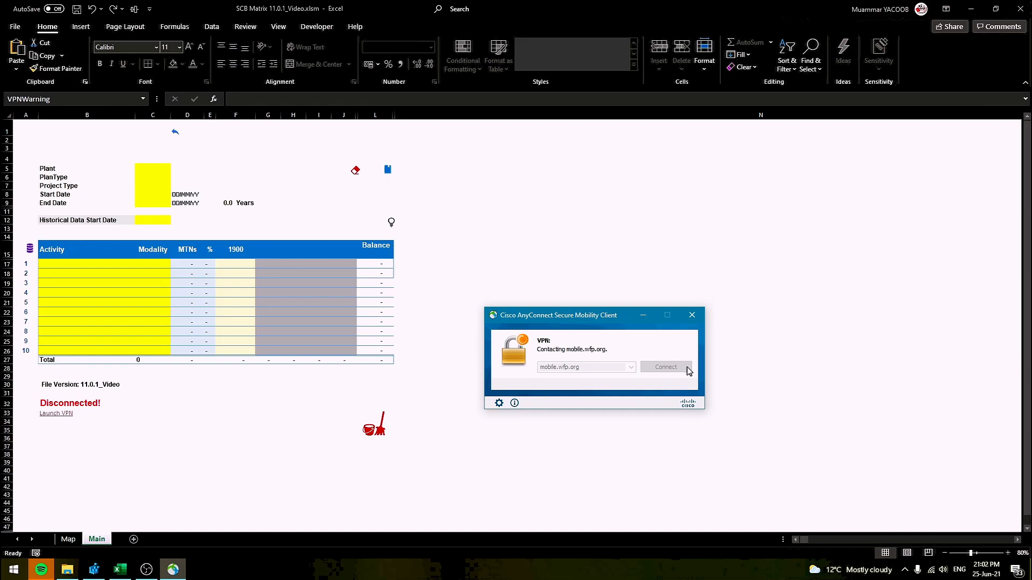
pyautogui.press('Return')
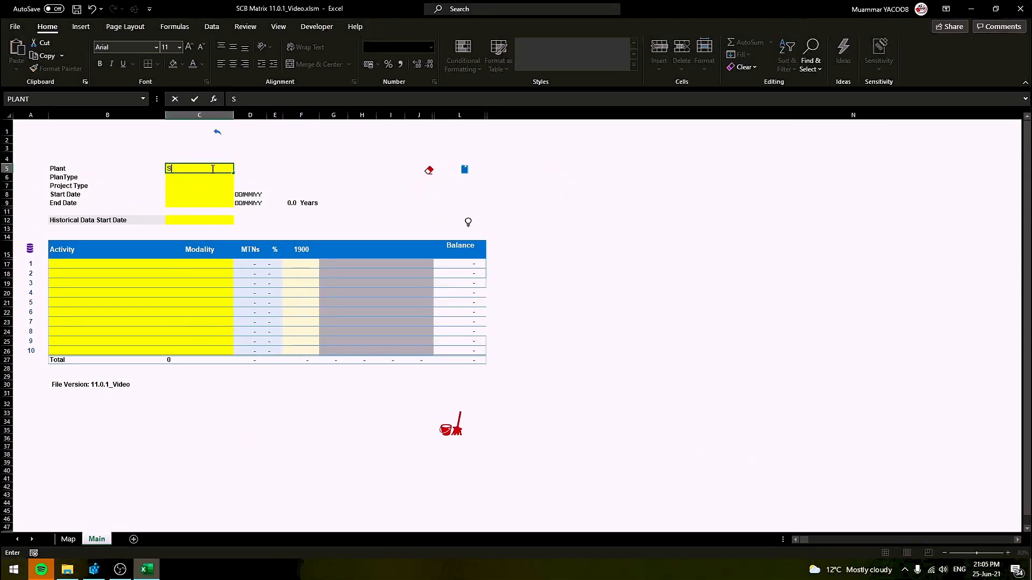
# Fill in the project header with plant SOCO, plan type Needs Based, project type CSP and start date 1/1/2018
pyautogui.press('Return')
pyautogui.write('1/1/')
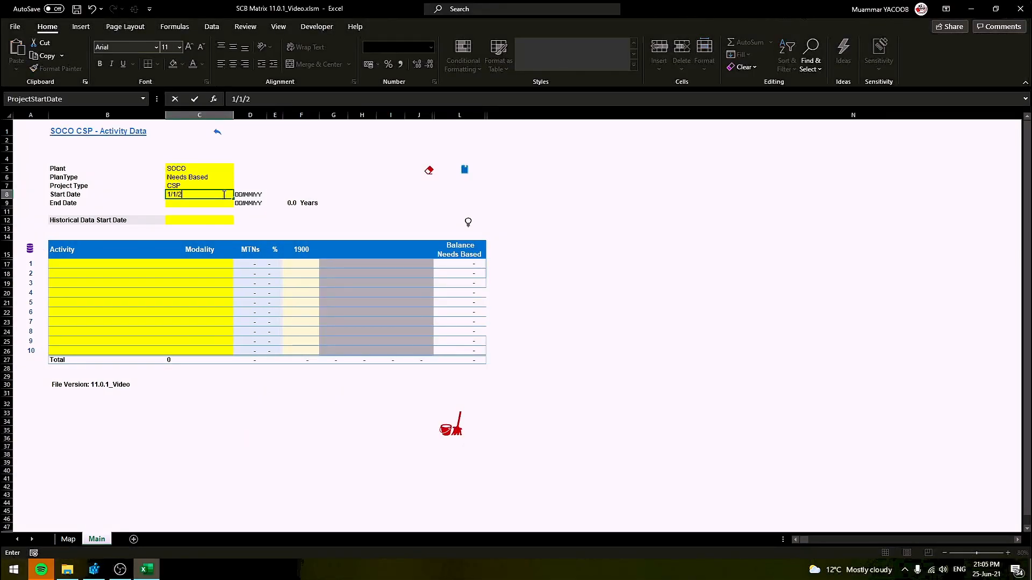
pyautogui.write('2018')
pyautogui.press('Return')
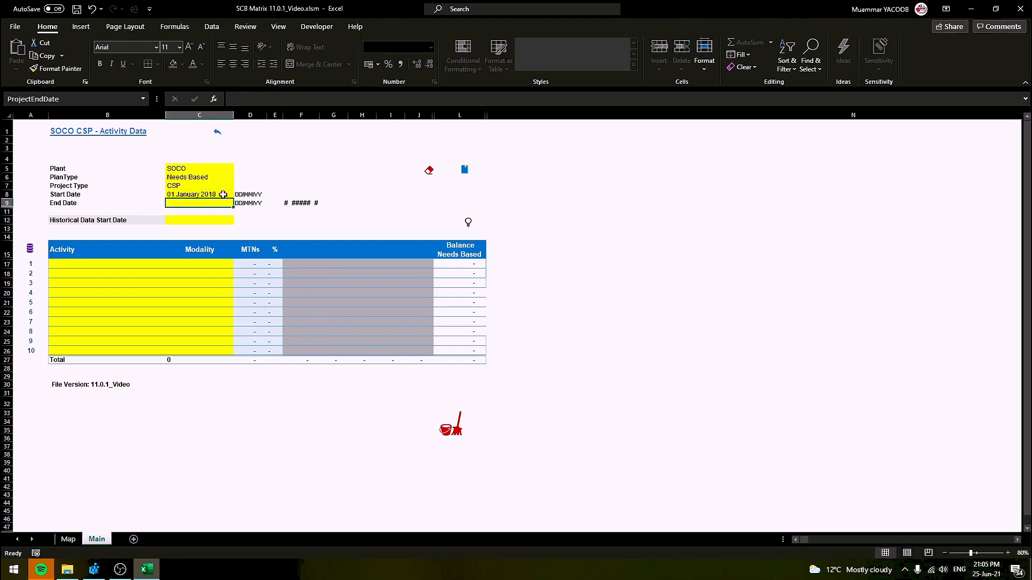
# Set the project end date to 31/12/2022 and the Historical Data Start Date to 1/1/2020
pyautogui.write('31/12/202')
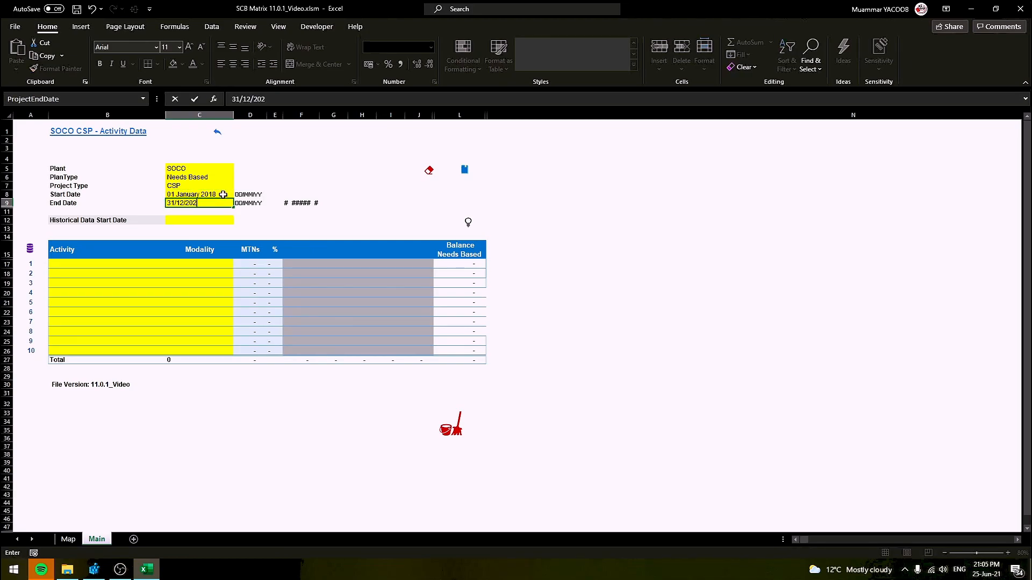
pyautogui.write('2')
pyautogui.click(193, 221)
pyautogui.write('1')
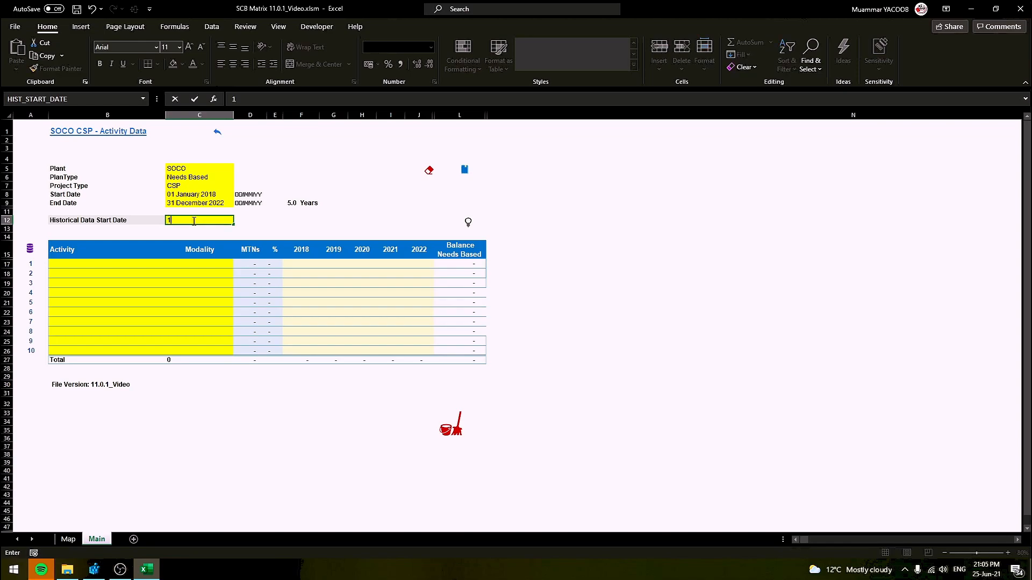
pyautogui.write('/1/2020')
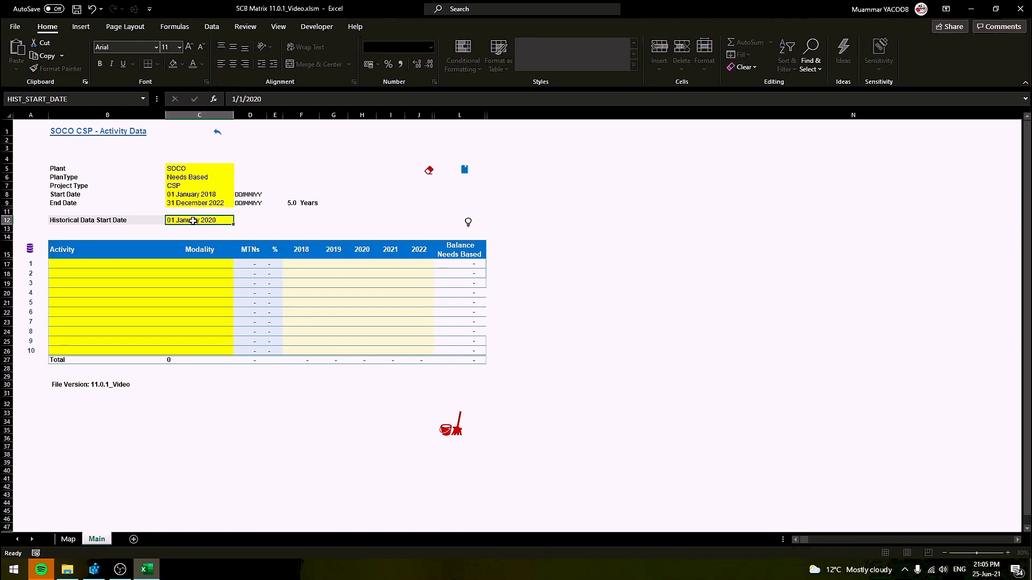
pyautogui.press('Return')
# Load the Activity table from the historical database records, accepting the replacement of manual entries
pyautogui.click(30, 251)
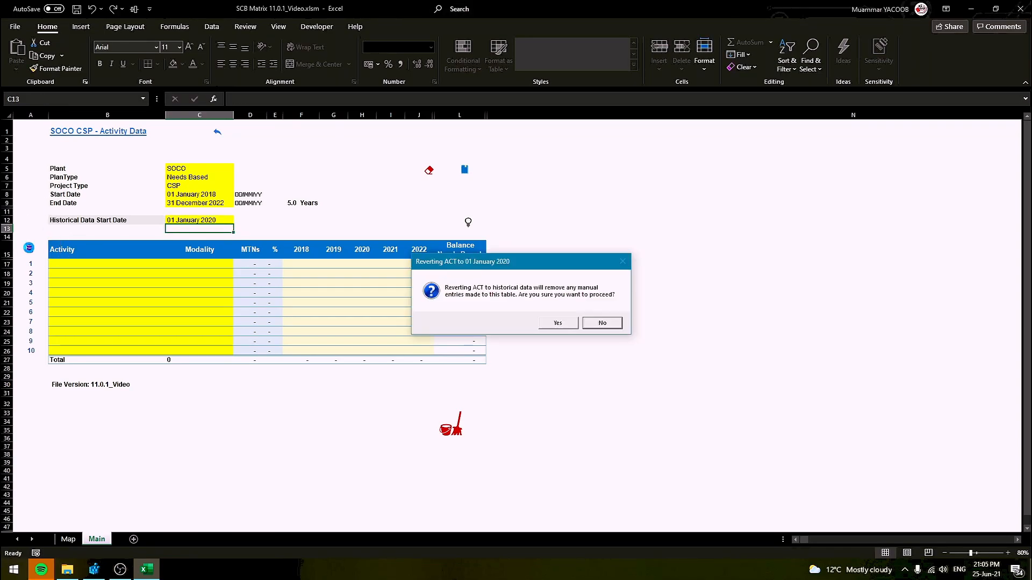
pyautogui.click(557, 323)
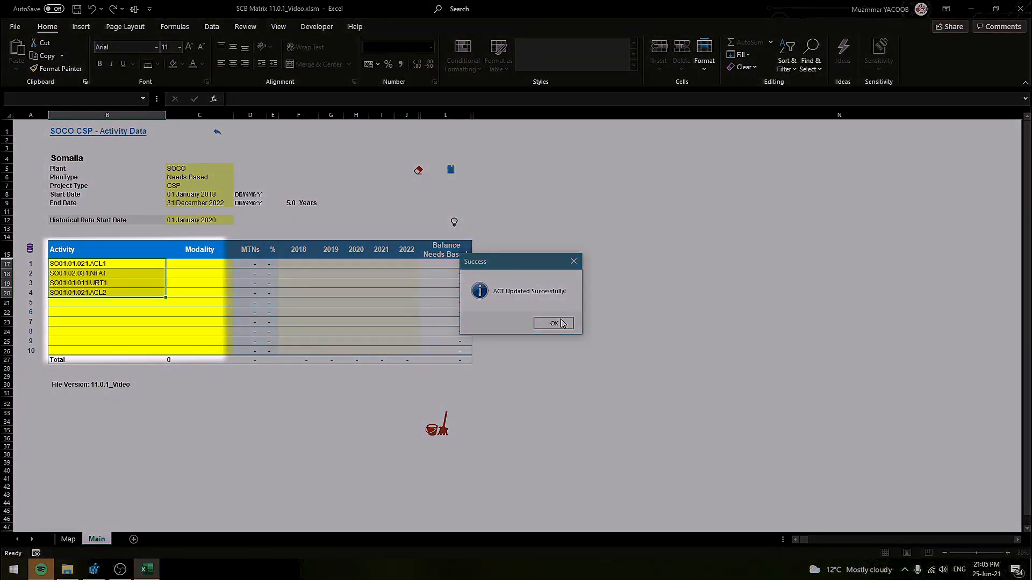
pyautogui.click(559, 323)
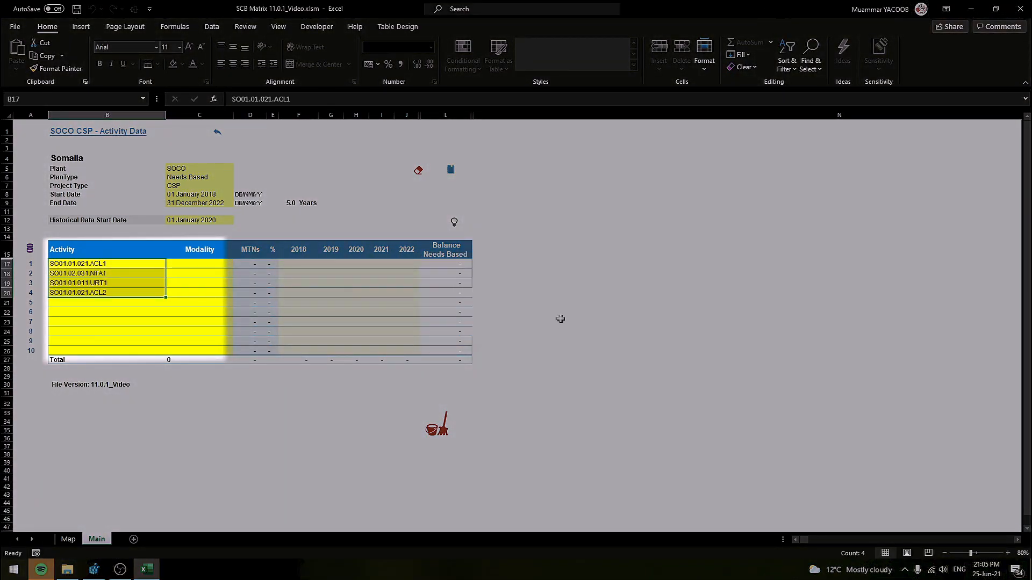
# Fill the Modality value down the first activity rows and select the yearly cells beside them
pyautogui.moveTo(210, 265); pyautogui.dragTo(199, 283)
pyautogui.hotkey('ctrl', 'd')
pyautogui.moveTo(290, 263); pyautogui.dragTo(410, 279)
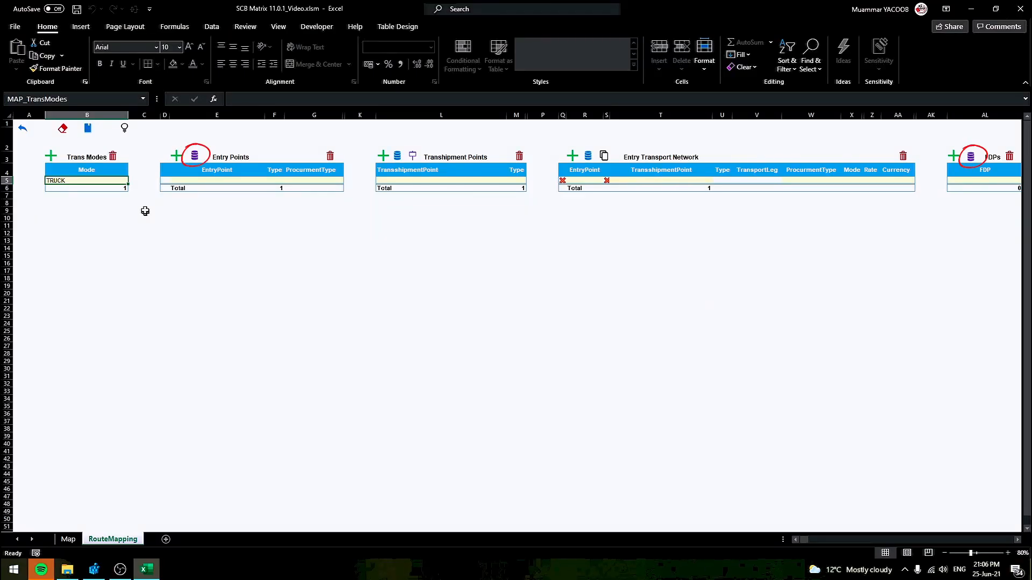
# Load the Entry Points table on the RouteMapping sheet from historical data, accepting the replacement of manual entries
pyautogui.click(194, 156)
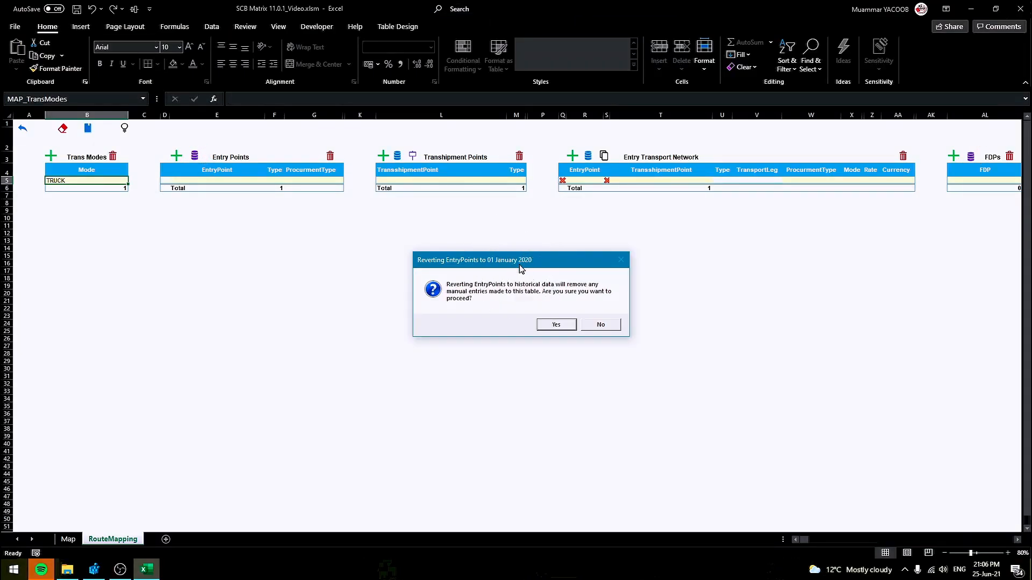
pyautogui.click(567, 326)
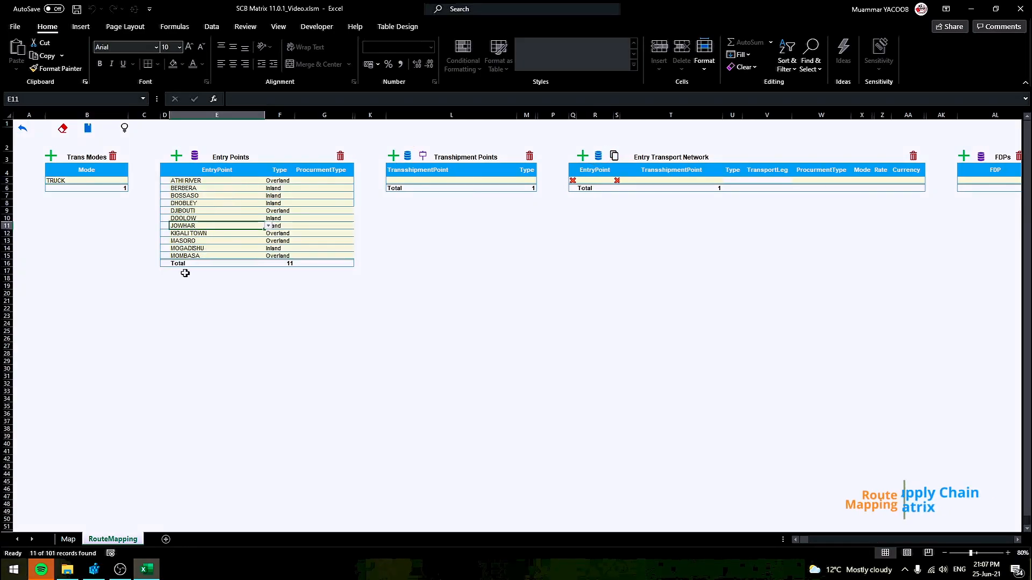
# Try adding a row to the Entry Points table, check its EntryPoint and Type options, and delete the row
pyautogui.click(177, 161)
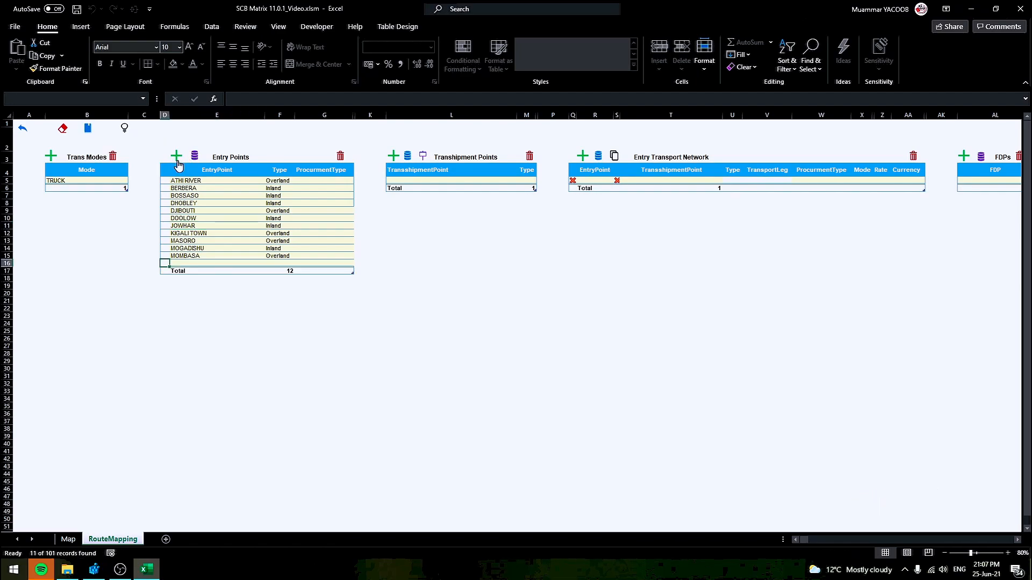
pyautogui.click(267, 263)
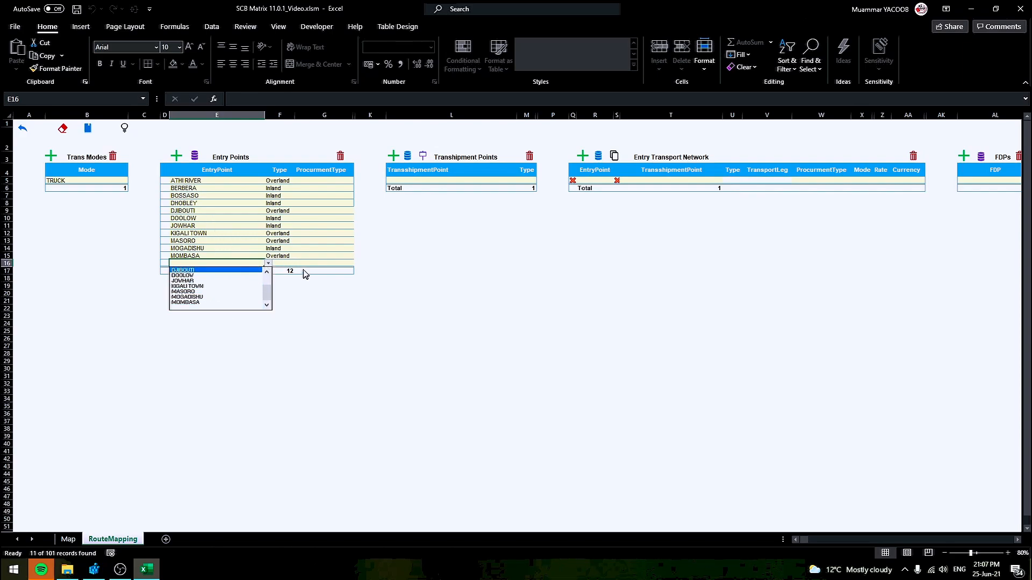
pyautogui.click(282, 264)
pyautogui.click(283, 264)
pyautogui.hotkey('alt', 'Down')
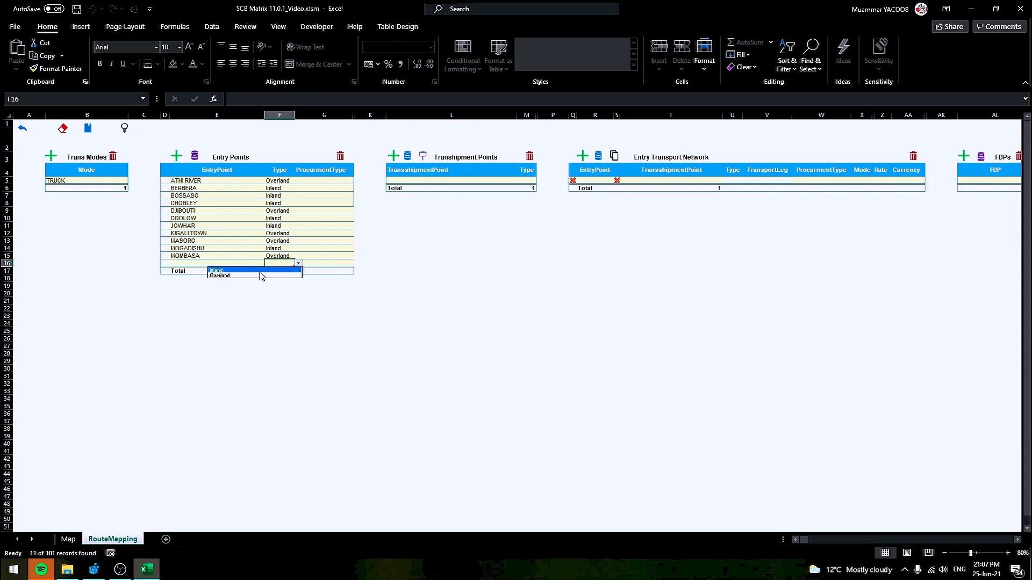
pyautogui.press('Escape')
pyautogui.click(195, 264)
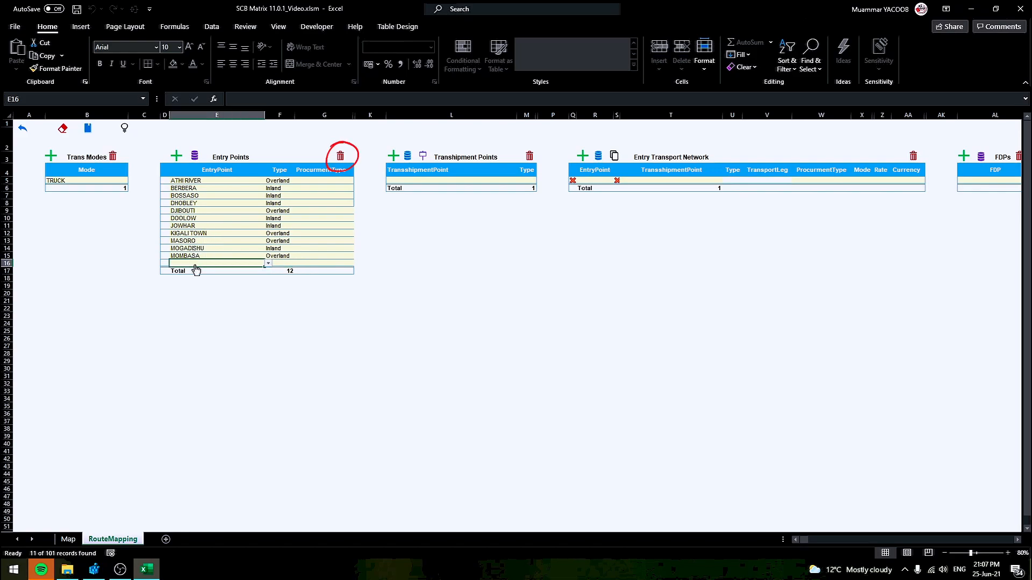
pyautogui.click(340, 159)
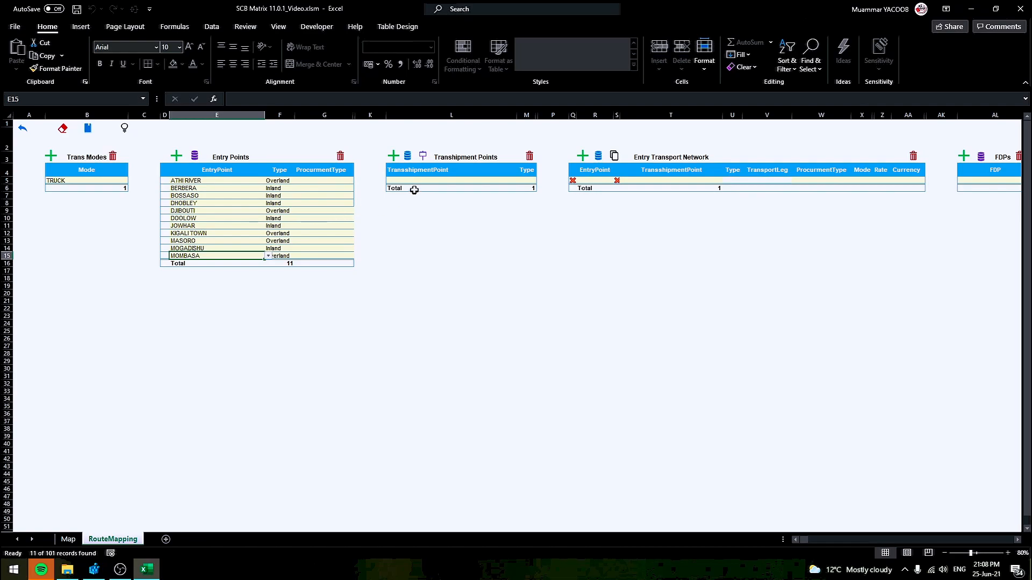
# Set the procurement type to REG for ATHI RIVER, LOC for BERBERA, and INT for all entry points from BOSSASO to MOMBASA
pyautogui.click(322, 182)
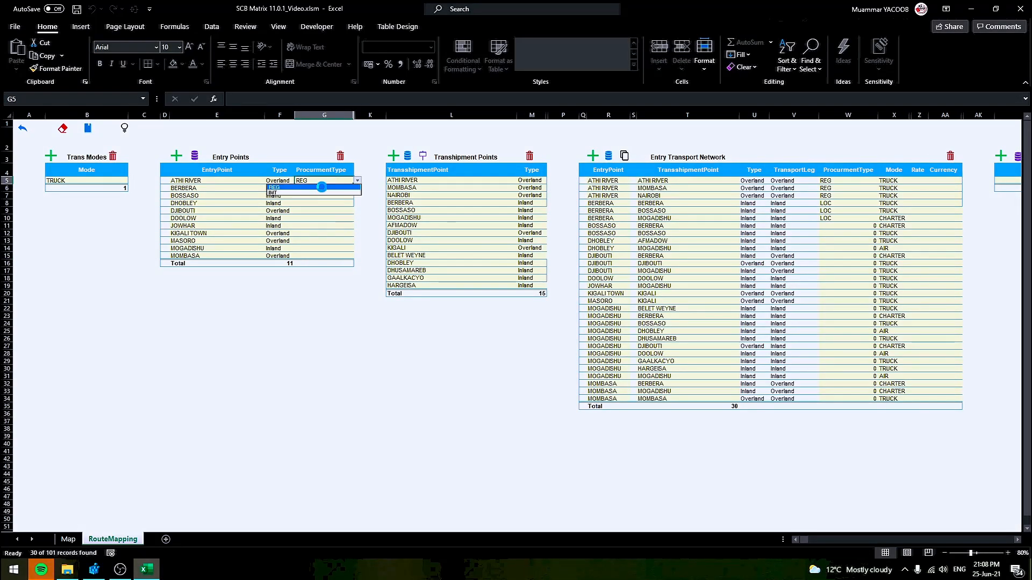
pyautogui.click(322, 187)
pyautogui.click(322, 195)
pyautogui.click(357, 196)
pyautogui.click(323, 207)
pyautogui.keyDown('shift'); pyautogui.click(327, 256); pyautogui.keyUp('shift')
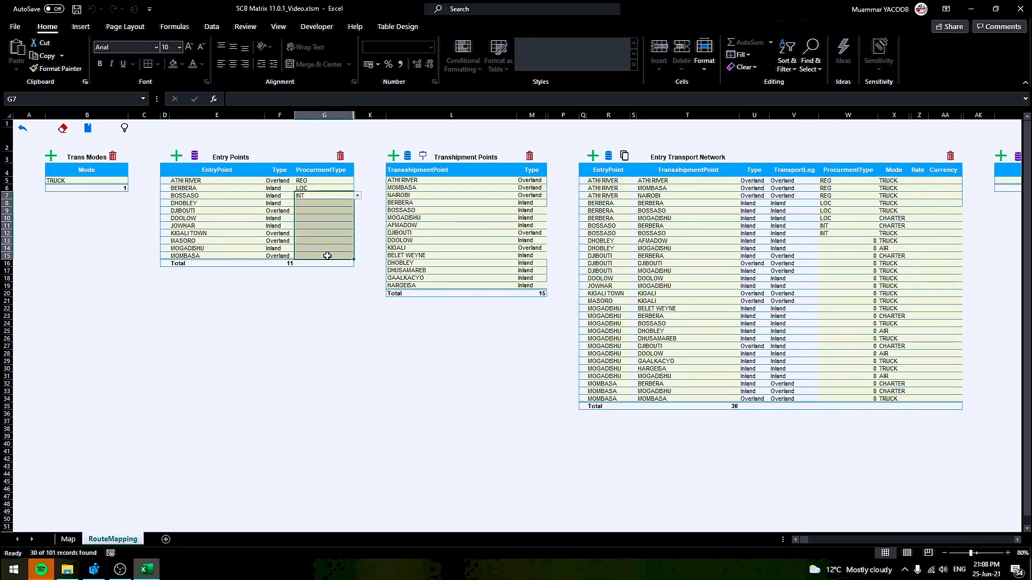
pyautogui.hotkey('ctrl', 'd')
# Delete DJIBOUTI from the Entry Points table and BERBERA from the Transhipment Points table
pyautogui.click(217, 210)
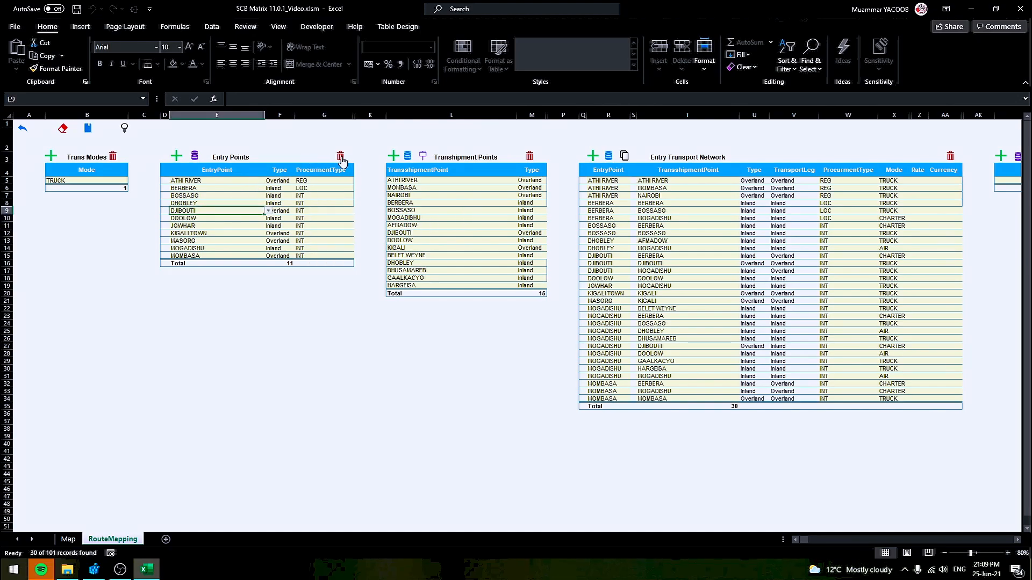
pyautogui.click(340, 157)
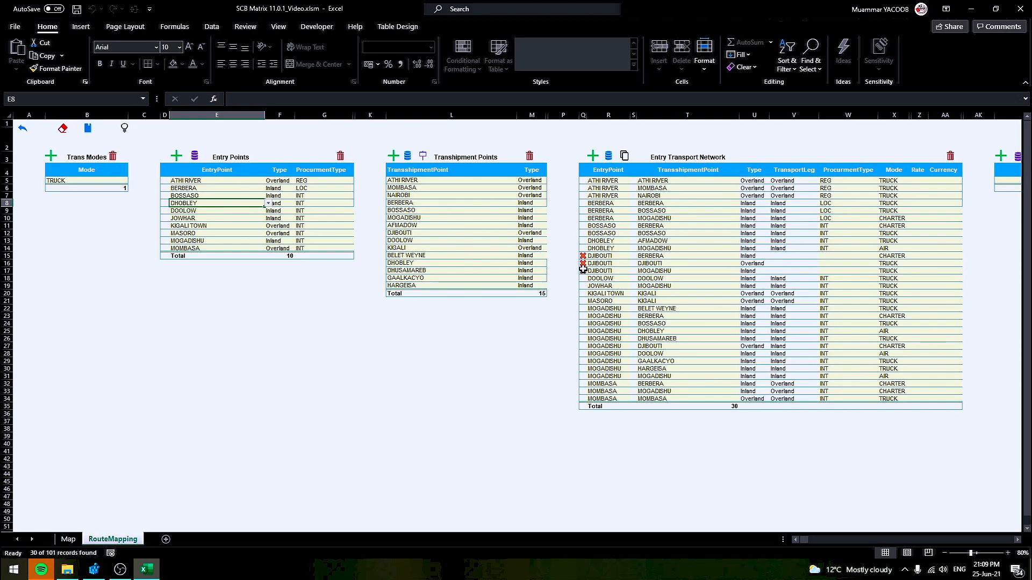
pyautogui.click(417, 202)
pyautogui.click(529, 155)
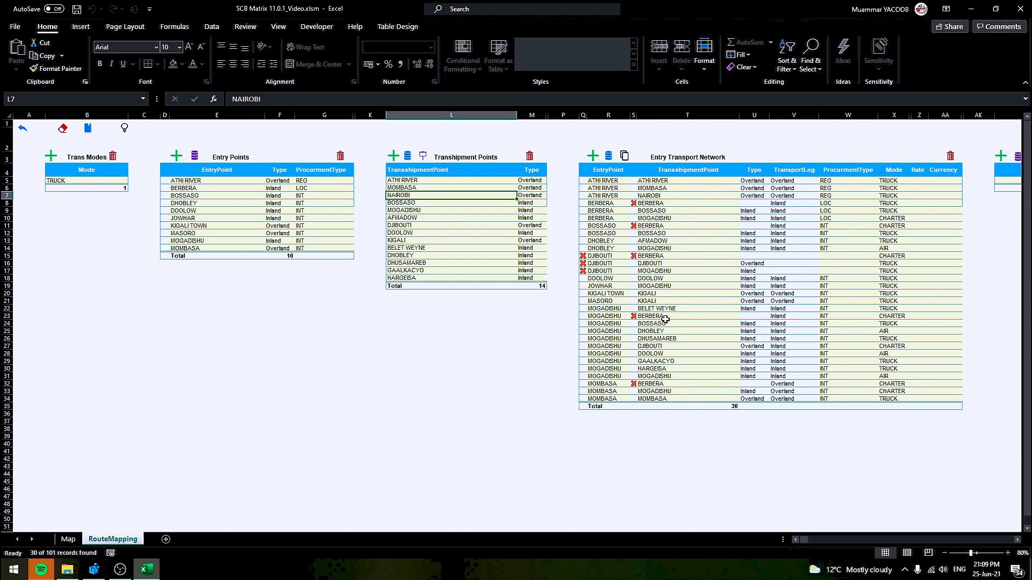
# Load the FDPs table from historical data, accepting the replacement of manual entries
pyautogui.hscroll(10, 665, 320)
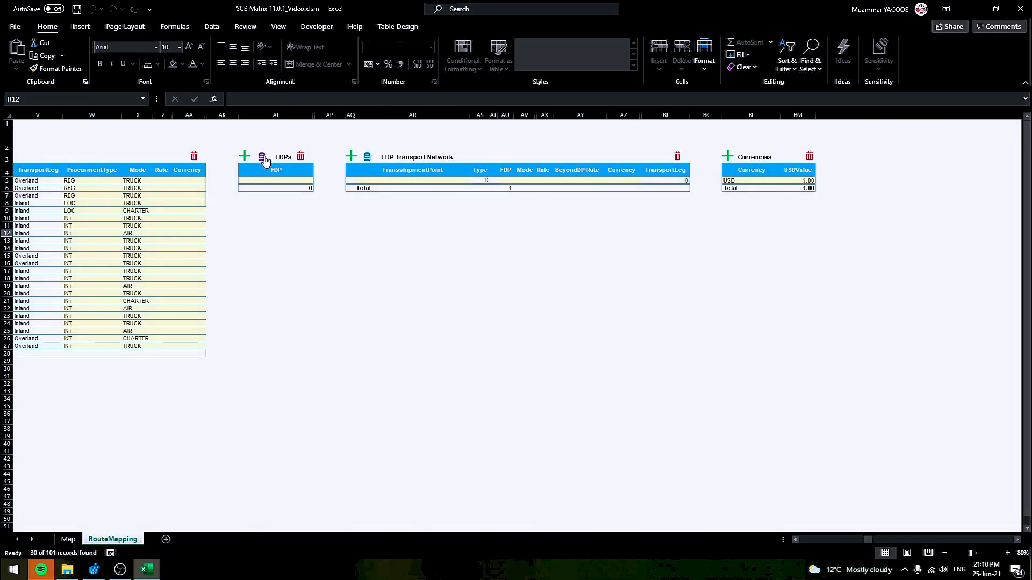
pyautogui.click(263, 159)
pyautogui.click(569, 323)
pyautogui.click(559, 323)
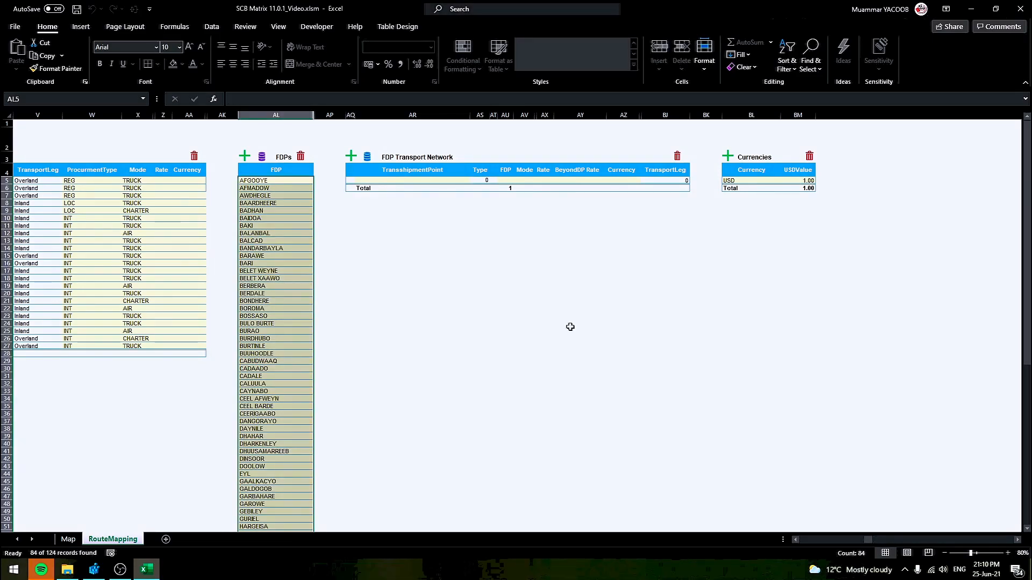
# Load the FDP Transport Network table from historical data, accepting the replacement of manual entries
pyautogui.click(367, 156)
pyautogui.click(557, 324)
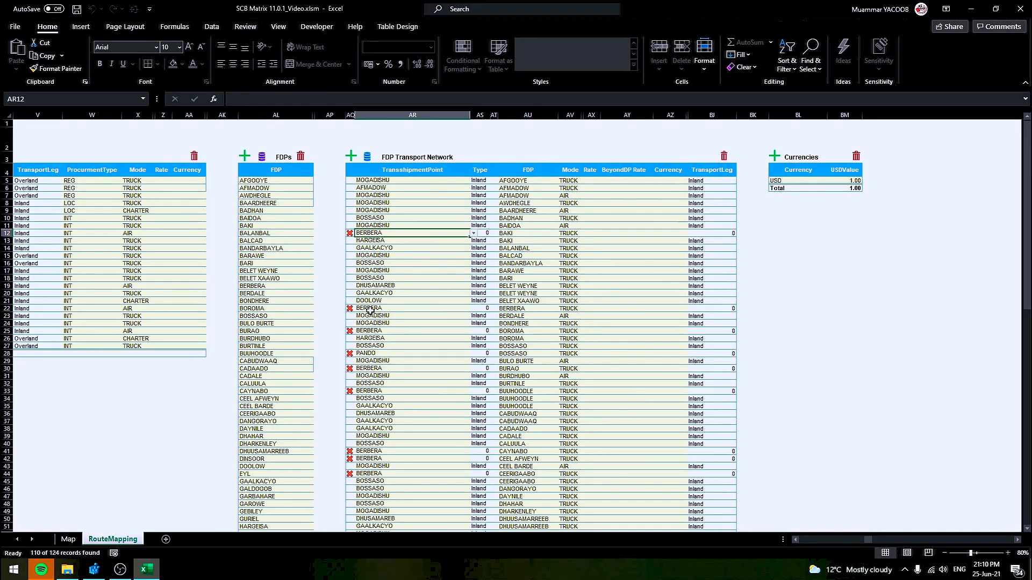
pyautogui.click(562, 322)
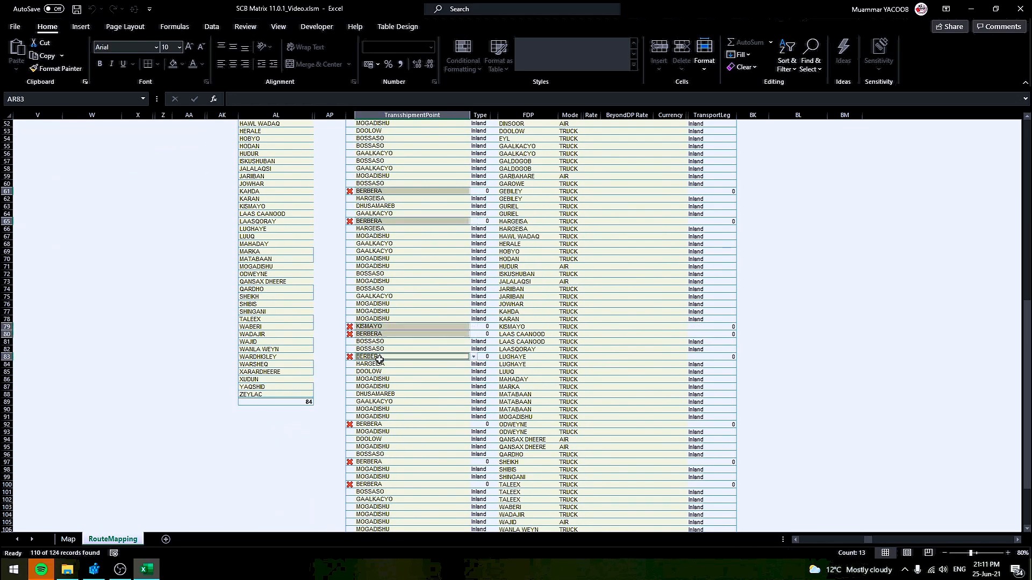
# Delete BAKI from the FDPs table
pyautogui.scroll(1, 420, 382)
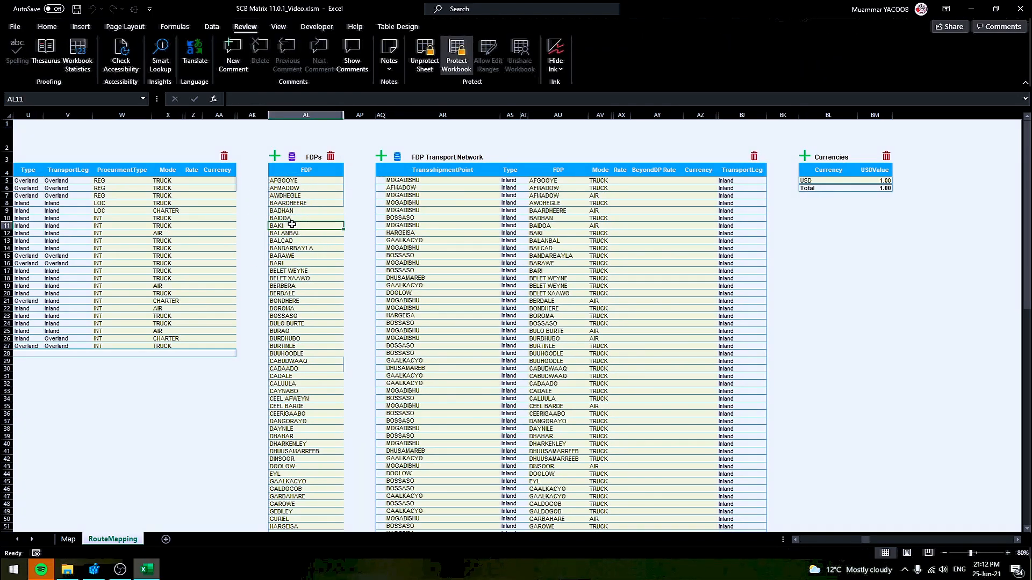
pyautogui.click(331, 156)
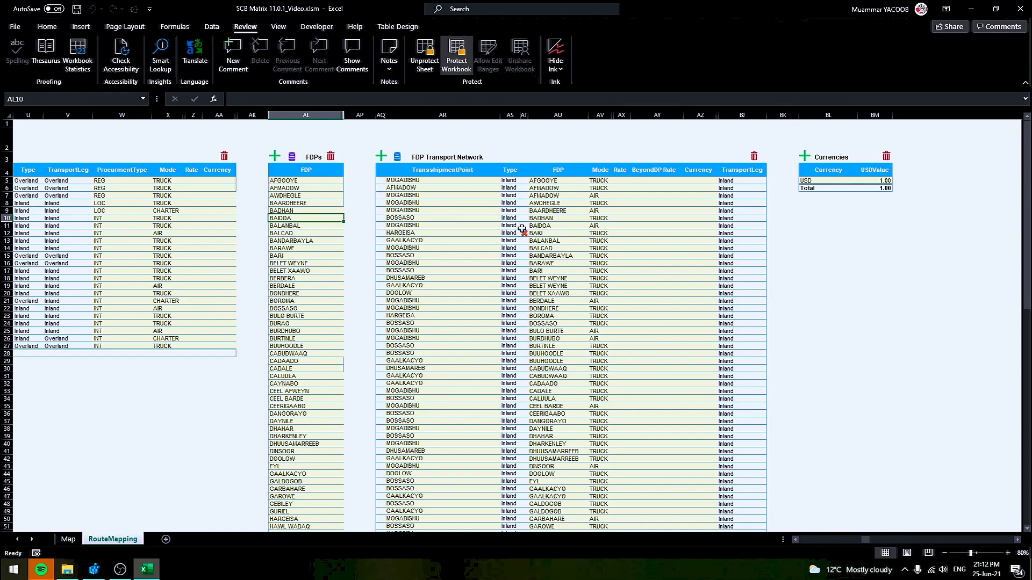
# Delete the BAKI row from the FDP Transport Network table
pyautogui.click(553, 233)
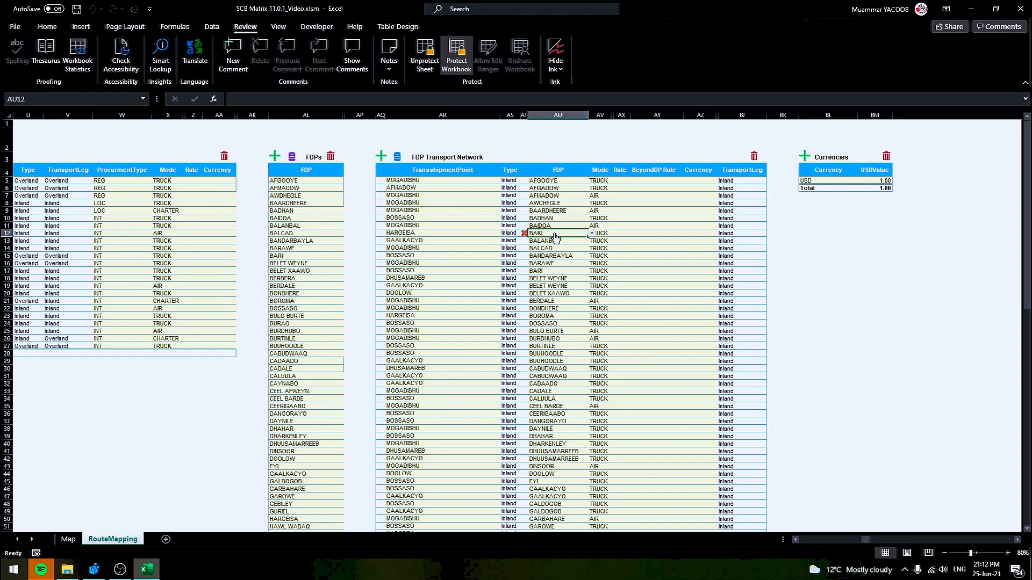
pyautogui.click(754, 157)
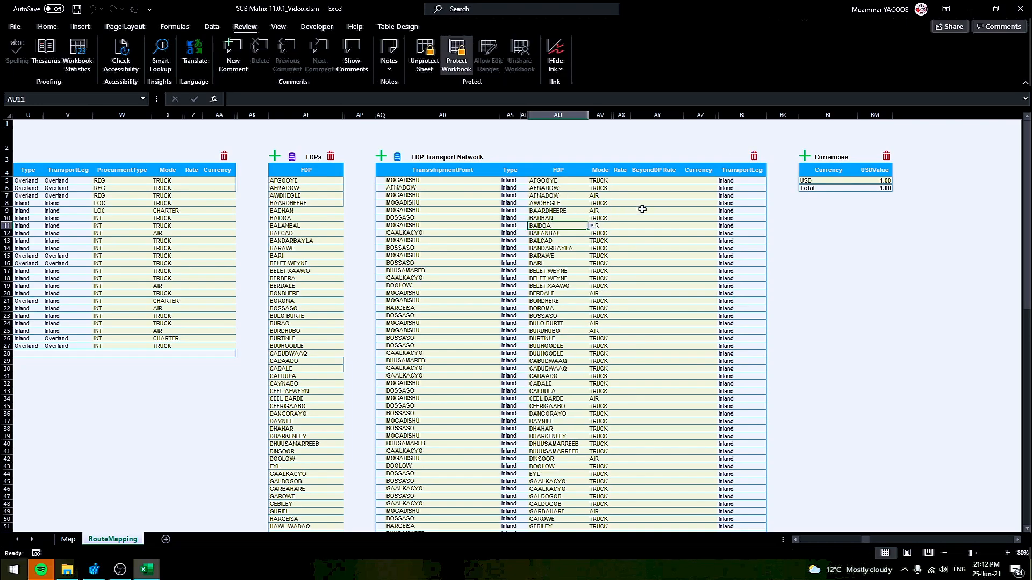
# Add the currency SOS with a USD value of 600 to the Currencies table
pyautogui.click(805, 156)
pyautogui.write('SOS')
pyautogui.press('Tab')
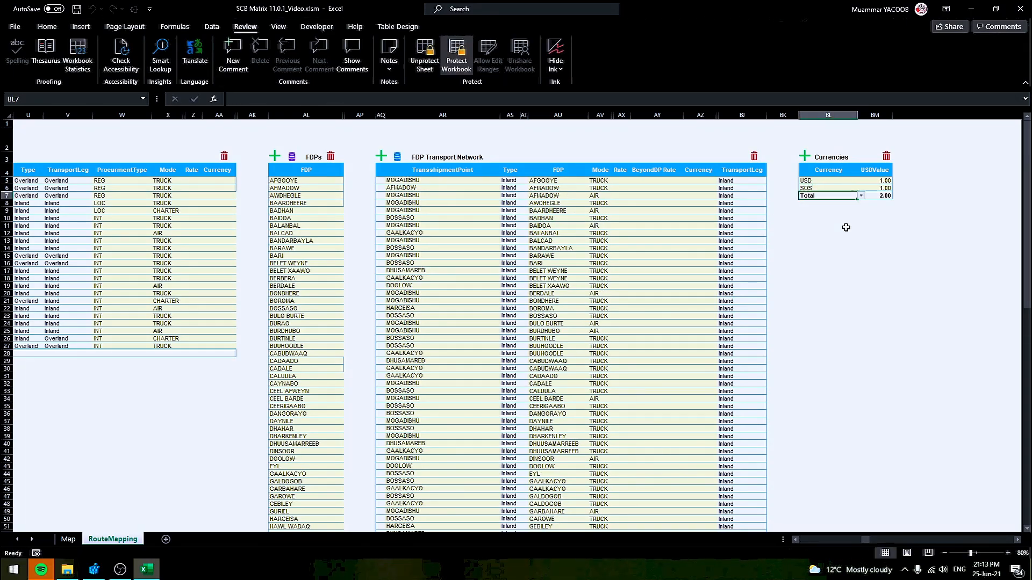
pyautogui.write('600')
pyautogui.press('Return')
# Fill the Entry Transport Network's Currency column with SOS, using USD for rows 9 to 14
pyautogui.click(217, 180)
pyautogui.click(240, 180)
pyautogui.click(174, 192)
pyautogui.keyDown('shift'); pyautogui.click(212, 345); pyautogui.keyUp('shift')
pyautogui.hotkey('ctrl', 'd')
pyautogui.click(215, 210)
pyautogui.hotkey('alt', 'Down')
pyautogui.click(211, 218)
pyautogui.moveTo(211, 211); pyautogui.dragTo(210, 247)
pyautogui.hotkey('ctrl', 'd')
# Fill the Entry Transport Network's Rate column with 20000, using 80 for rows 10 to 14
pyautogui.moveTo(188, 181); pyautogui.dragTo(189, 346)
pyautogui.write('20000')
pyautogui.hotkey('ctrl', 'Return')
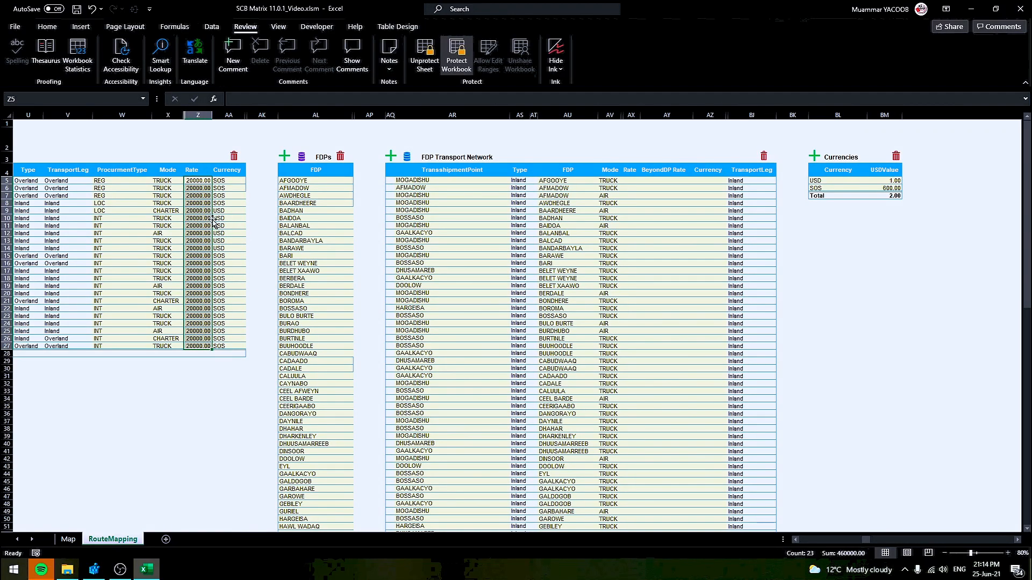
pyautogui.moveTo(201, 218); pyautogui.dragTo(200, 247)
pyautogui.write('80')
pyautogui.hotkey('ctrl', 'Return')
# Set the Rate to 50 for every row of the FDP Transport Network table
pyautogui.click(630, 181)
pyautogui.hotkey('ctrl', 'shift', 'Down')
pyautogui.write('50')
pyautogui.hotkey('ctrl', 'Return')
# Set the BeyondDP Rate to 12 for every row of the FDP Transport Network table
pyautogui.click(676, 125)
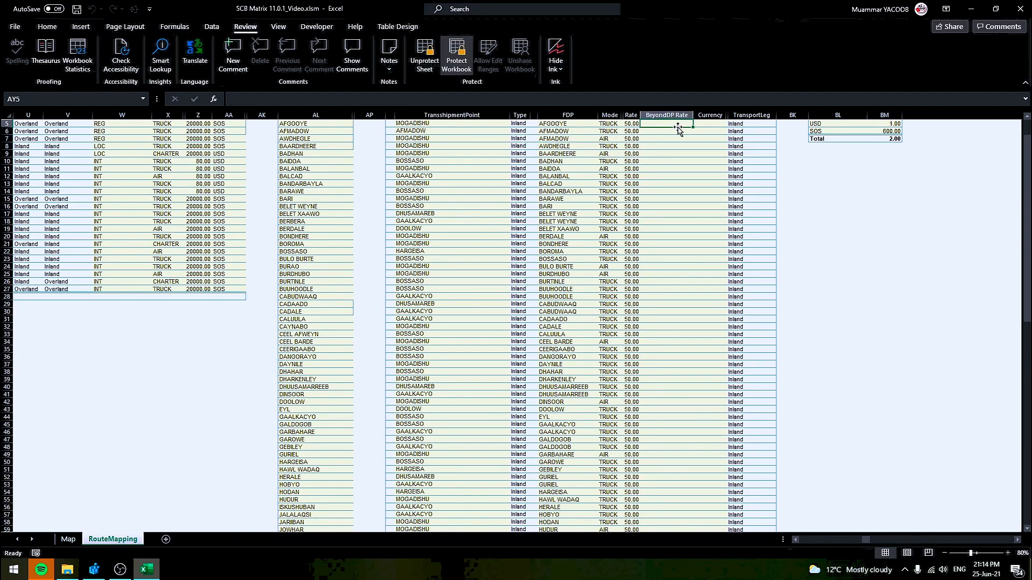
pyautogui.hotkey('ctrl', 'shift', 'Down')
pyautogui.hotkey('shift', 'Up')
pyautogui.write('12')
pyautogui.hotkey('ctrl', 'Return')
# Choose USD as the currency in the first FDP Transport Network row and copy it down the whole column
pyautogui.click(726, 132)
pyautogui.hotkey('ctrl', 'Up')
pyautogui.press('Down')
pyautogui.click(731, 137)
pyautogui.click(713, 145)
pyautogui.hotkey('ctrl', 'c')
pyautogui.hotkey('ctrl', 'shift', 'Down')
pyautogui.hotkey('shift', 'Up')
pyautogui.hotkey('ctrl', 'v')
# Check the mode choices for the BADHAN route and add BOAT to the Trans Modes table
pyautogui.scroll(13, 629, 285)
pyautogui.hscroll(-1, 719, 184)
pyautogui.click(712, 219)
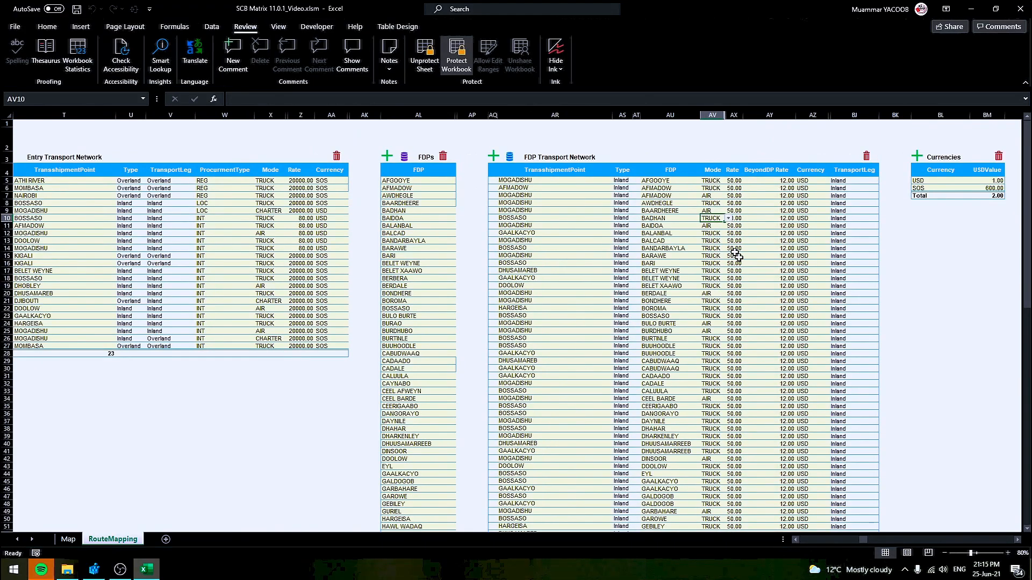
pyautogui.click(728, 219)
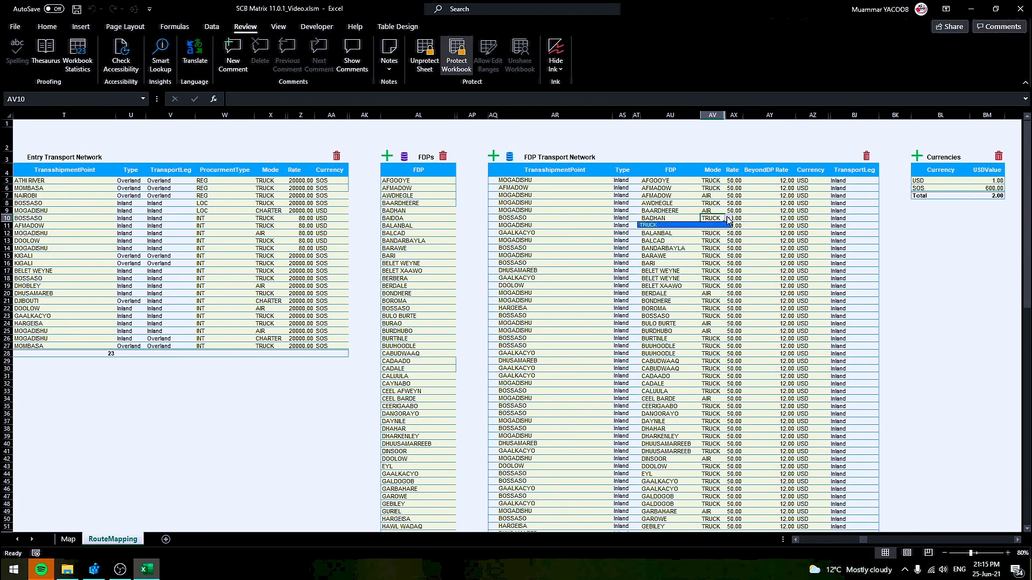
pyautogui.click(856, 541)
pyautogui.moveTo(865, 540); pyautogui.dragTo(799, 541)
pyautogui.click(71, 181)
pyautogui.click(51, 156)
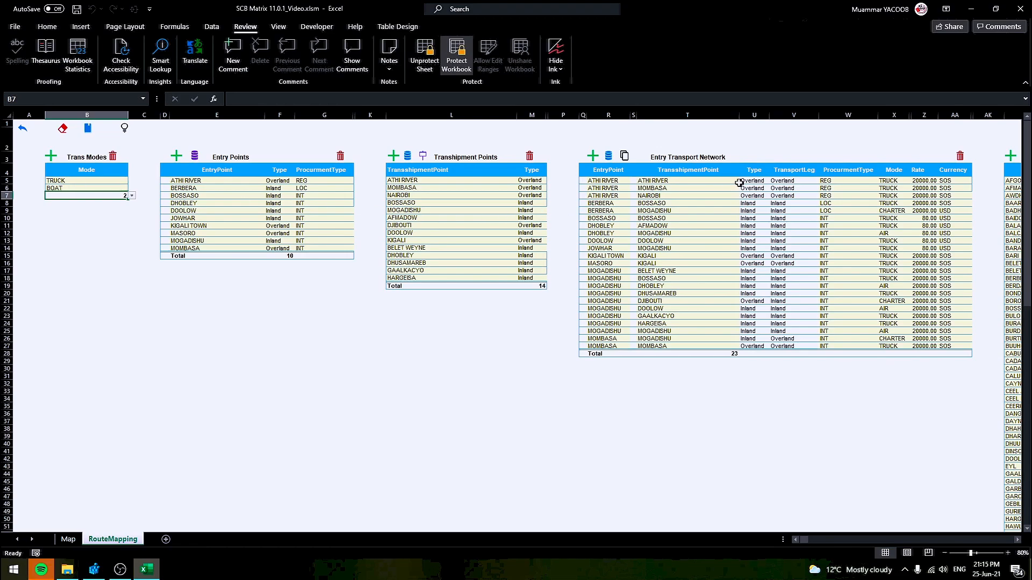
# Set the mode of the ATHI RIVER to MOMBASA route to BOAT in the Entry Transport Network
pyautogui.click(903, 187)
pyautogui.click(913, 188)
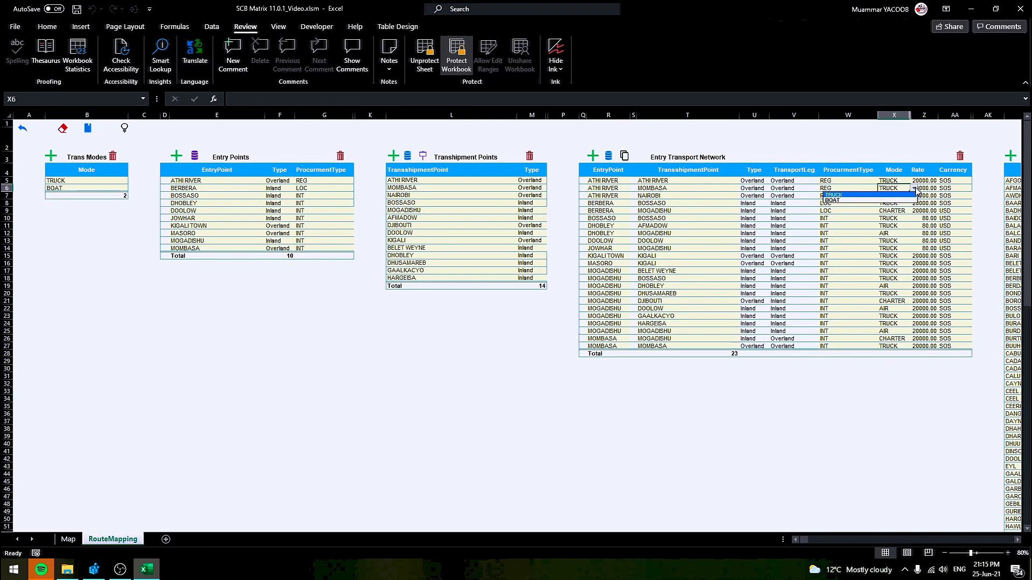
pyautogui.click(846, 201)
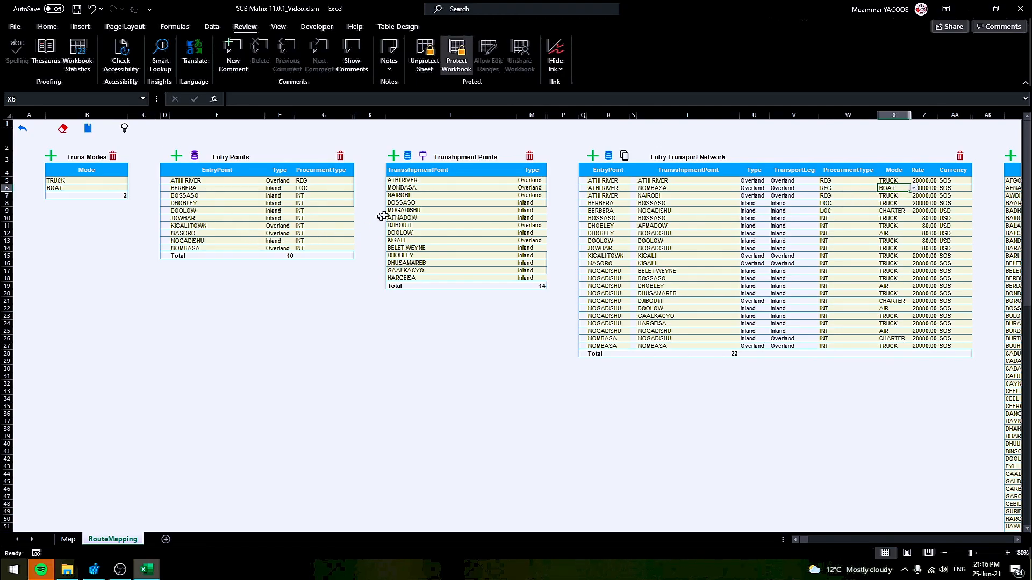
# Add DP Direct to the Transhipment Points table and assign it to the last MOMBASA route in the Entry Transport Network
pyautogui.click(424, 158)
pyautogui.click(424, 158)
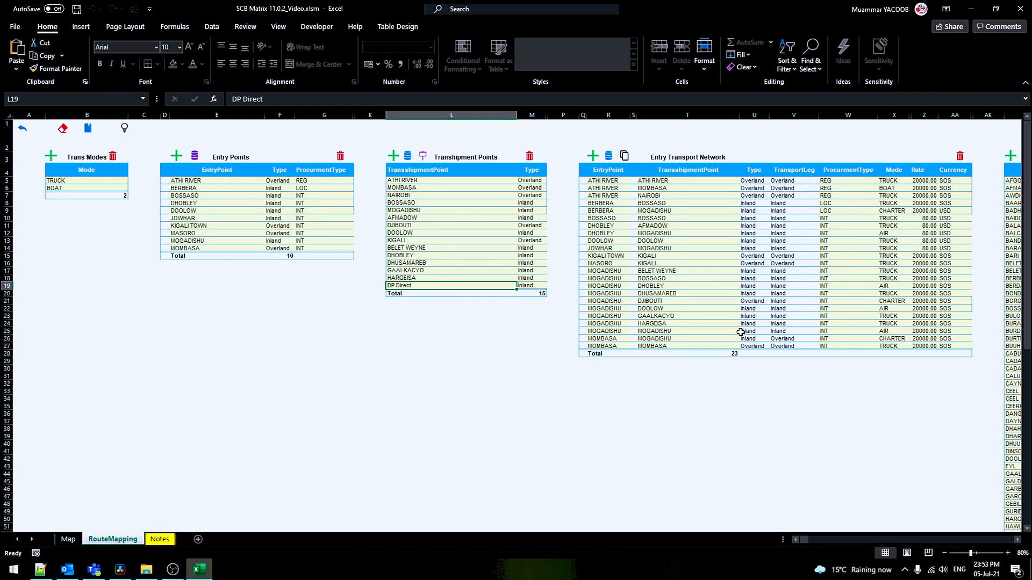
pyautogui.click(734, 347)
pyautogui.click(742, 347)
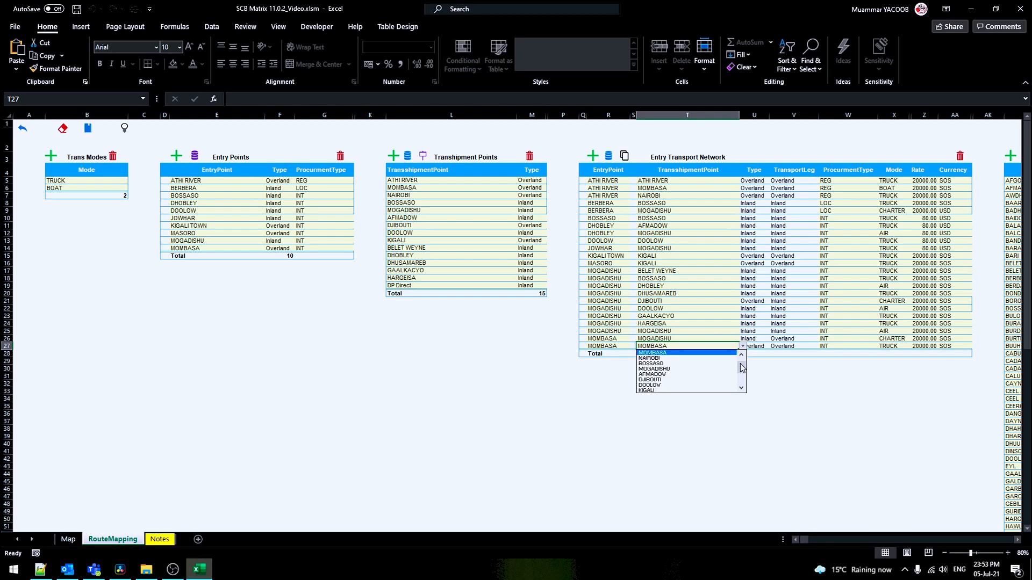
pyautogui.moveTo(743, 370); pyautogui.dragTo(741, 388)
pyautogui.click(656, 391)
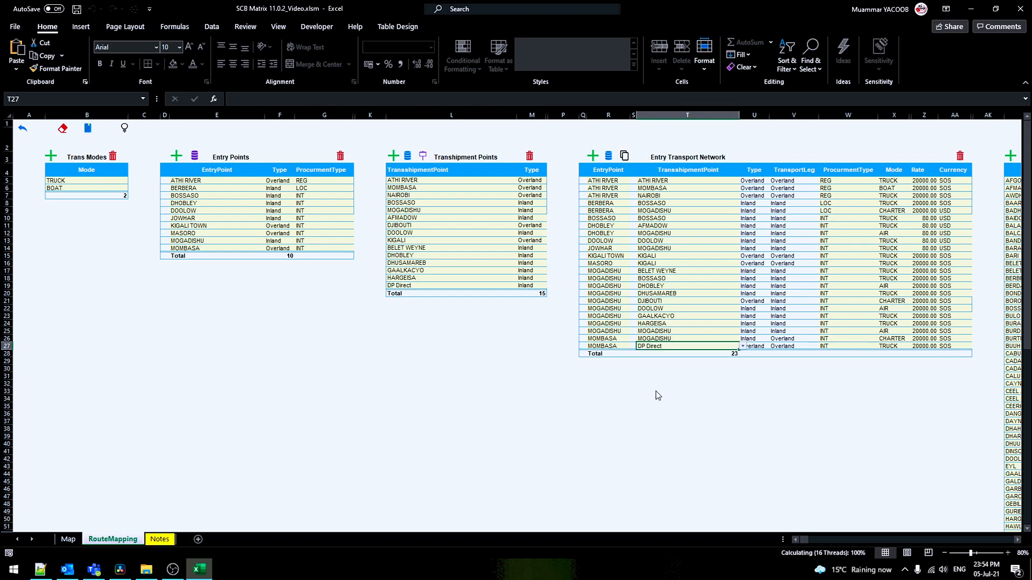
# Set the transshipment point in row 12 of the FDP Transport Network to MOMBASA - DP Direct
pyautogui.hscroll(5, 1017, 540)
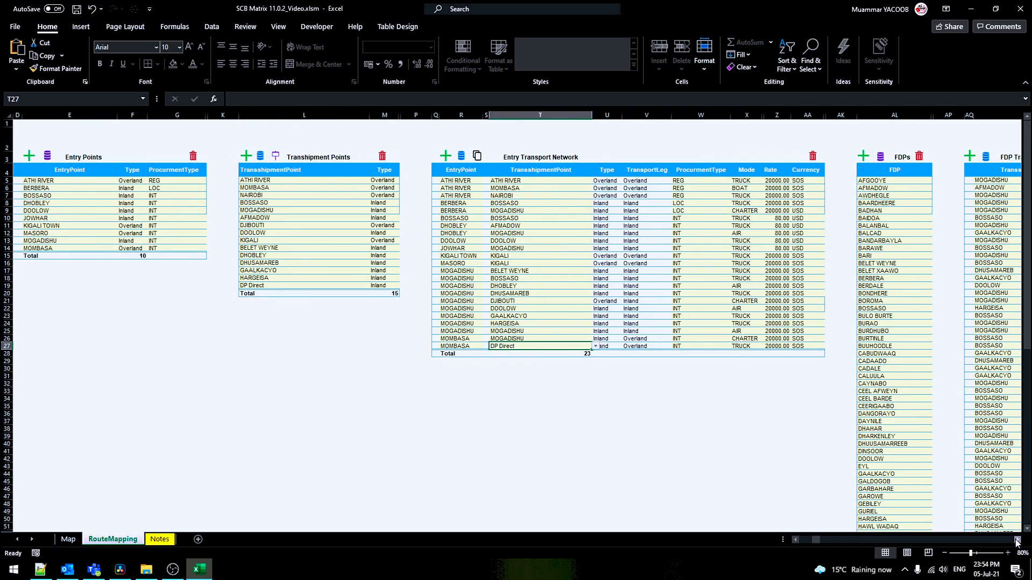
pyautogui.click(928, 236)
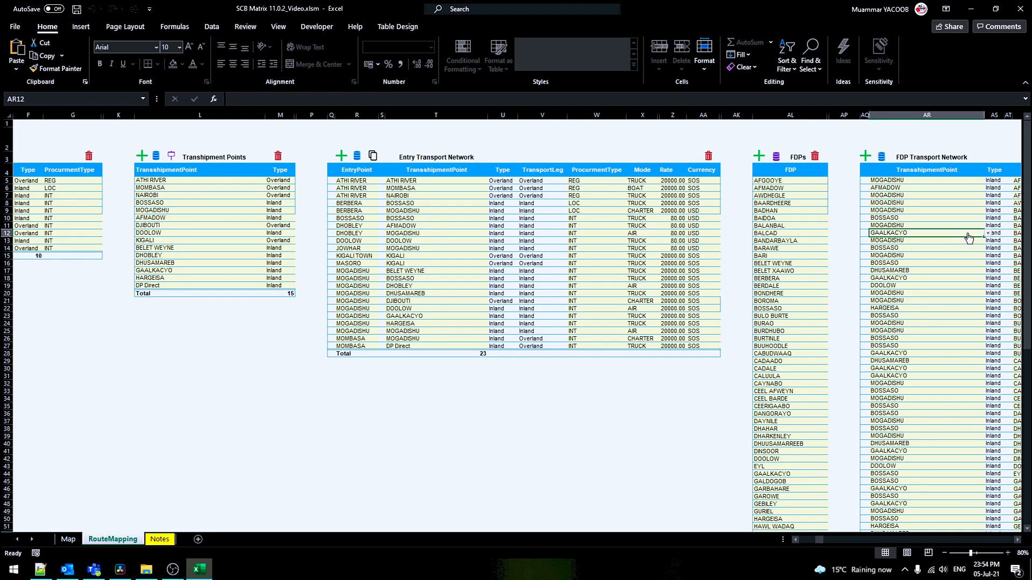
pyautogui.click(987, 233)
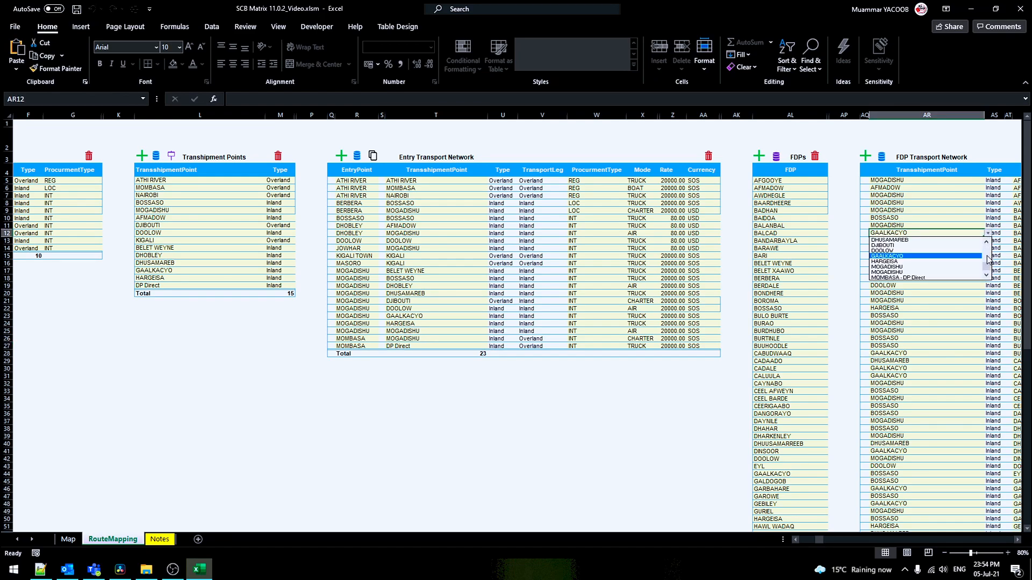
pyautogui.click(933, 277)
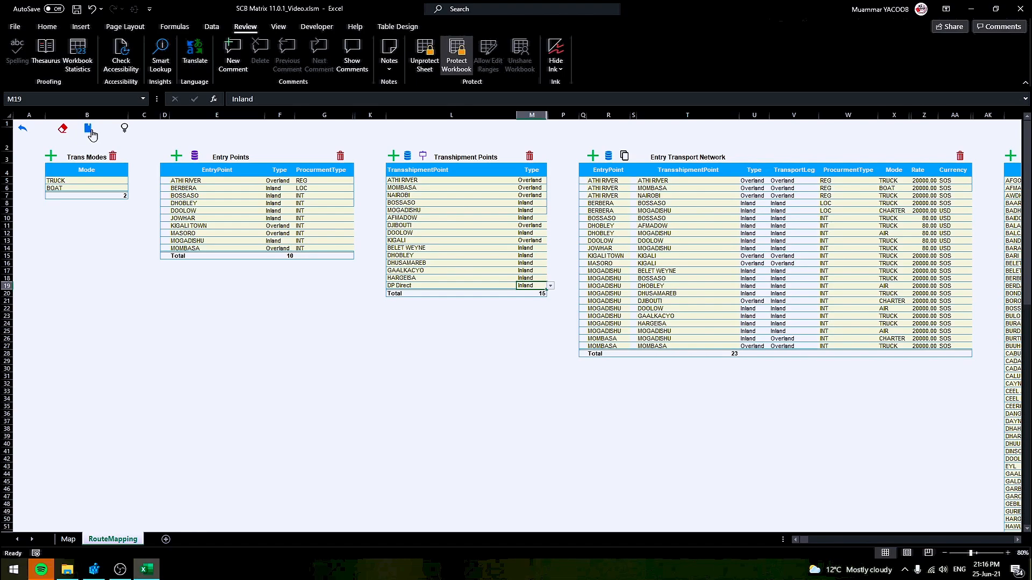
# View the RouteMapping section of the Notes sheet and go back
pyautogui.click(89, 131)
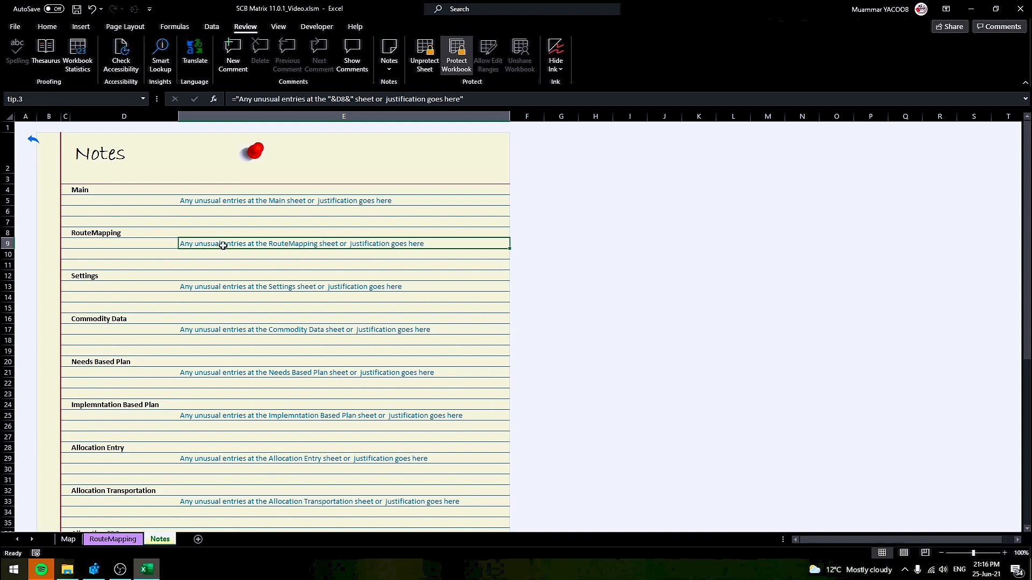
pyautogui.click(39, 142)
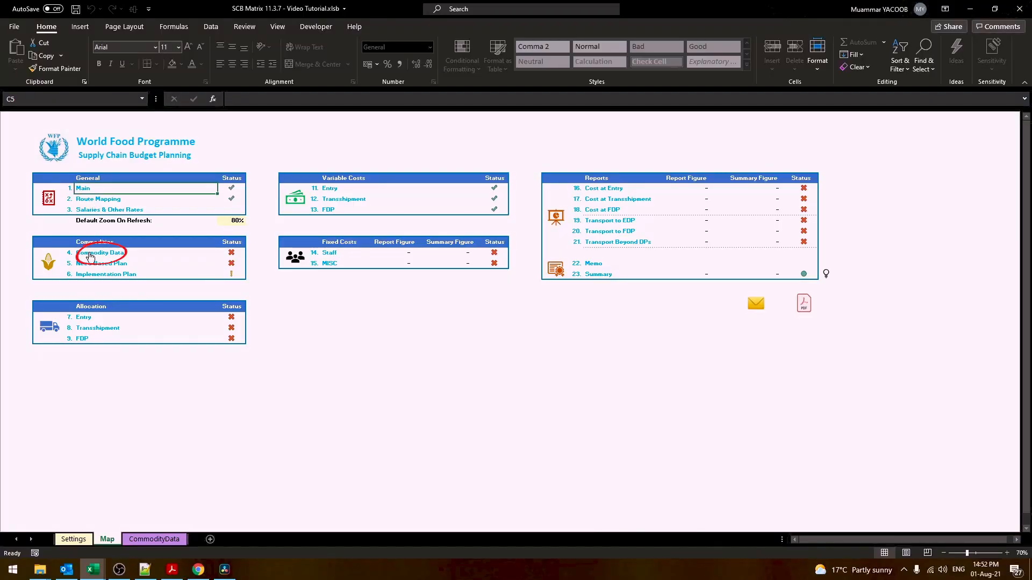
# Open Commodity Data and paste the NBP tonnages, 3,000 for CERMAZ and 2,000 for CERSOR, CERWHE and MIXCSB, with their procurement percentages
pyautogui.click(90, 255)
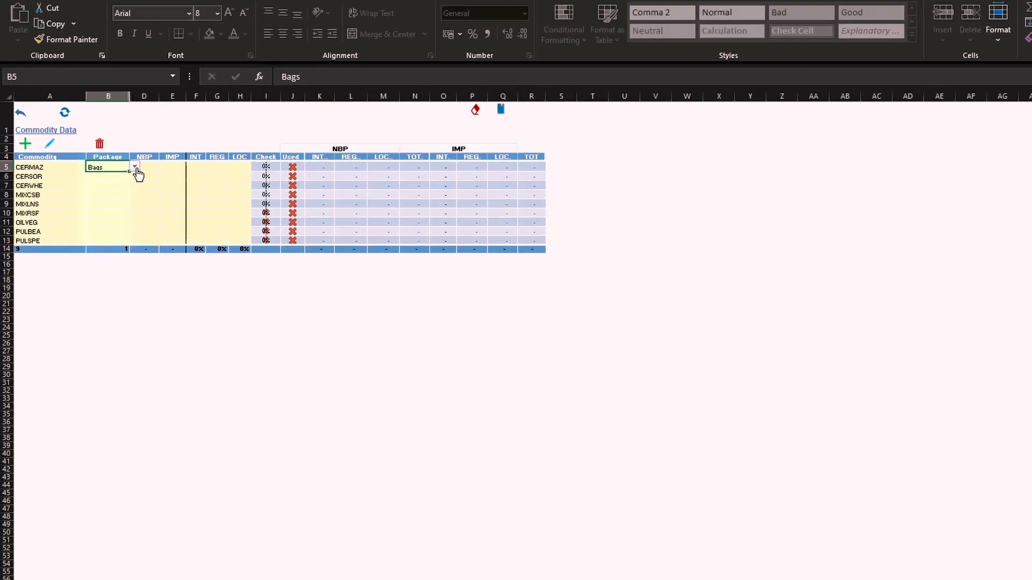
pyautogui.click(217, 146)
pyautogui.click(41, 155)
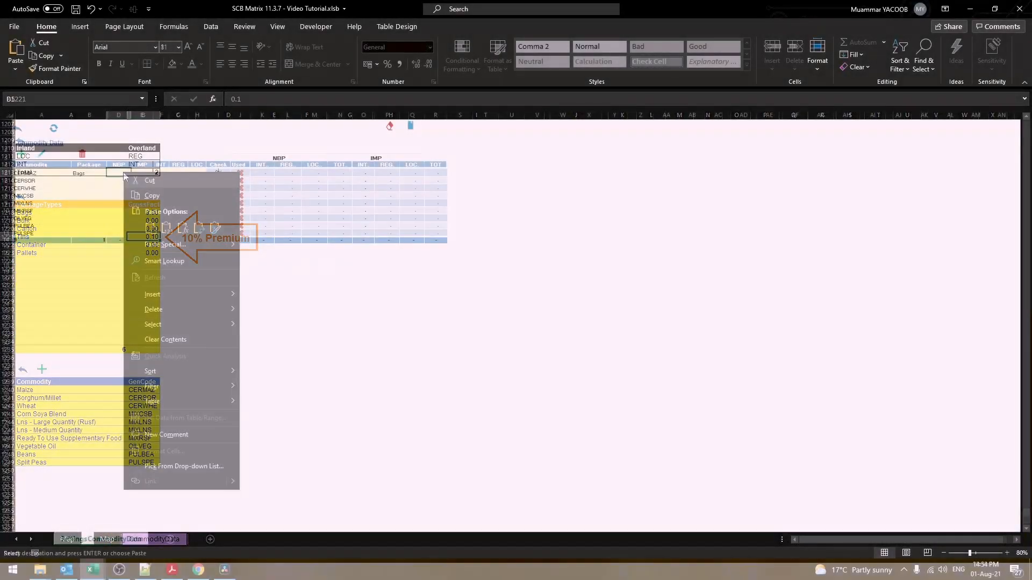
pyautogui.click(148, 189)
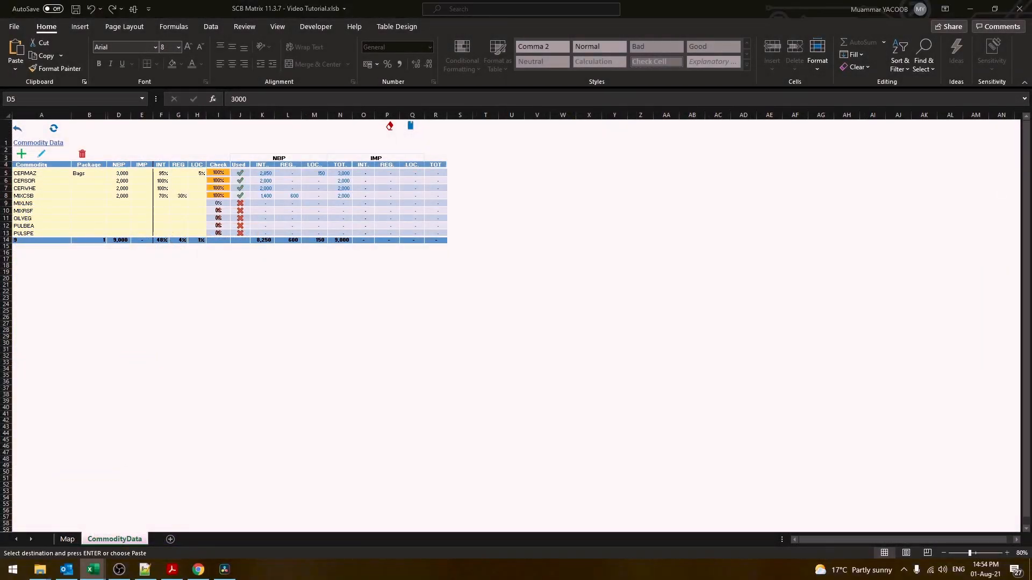
# Paste the packages Carton, Bags, Container and Container for the first four commodities and delete the unused commodity rows starting at MIXLNS
pyautogui.click(93, 172)
pyautogui.hotkey('ctrl', 'v')
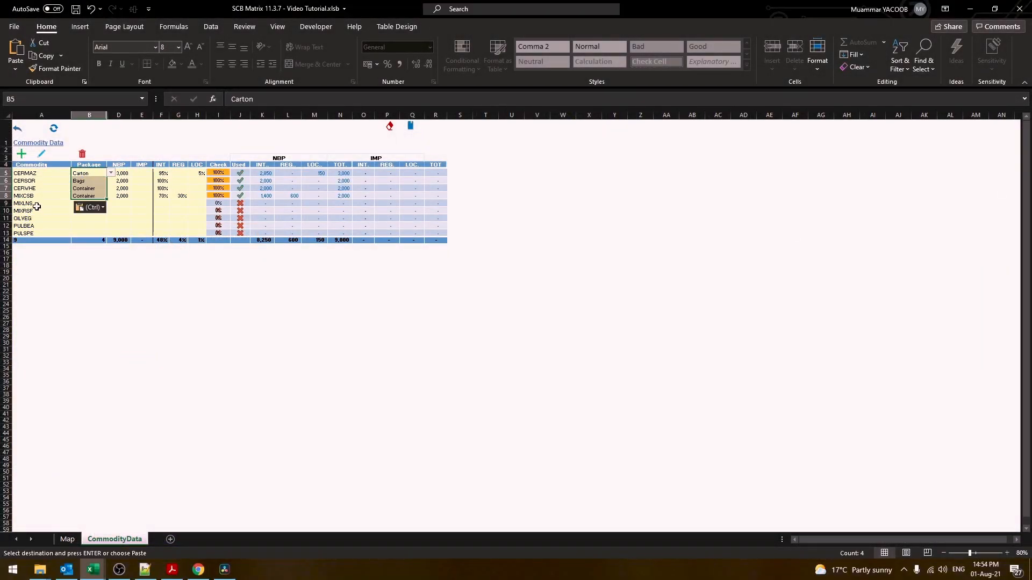
pyautogui.moveTo(38, 205); pyautogui.dragTo(43, 221)
pyautogui.click(82, 153)
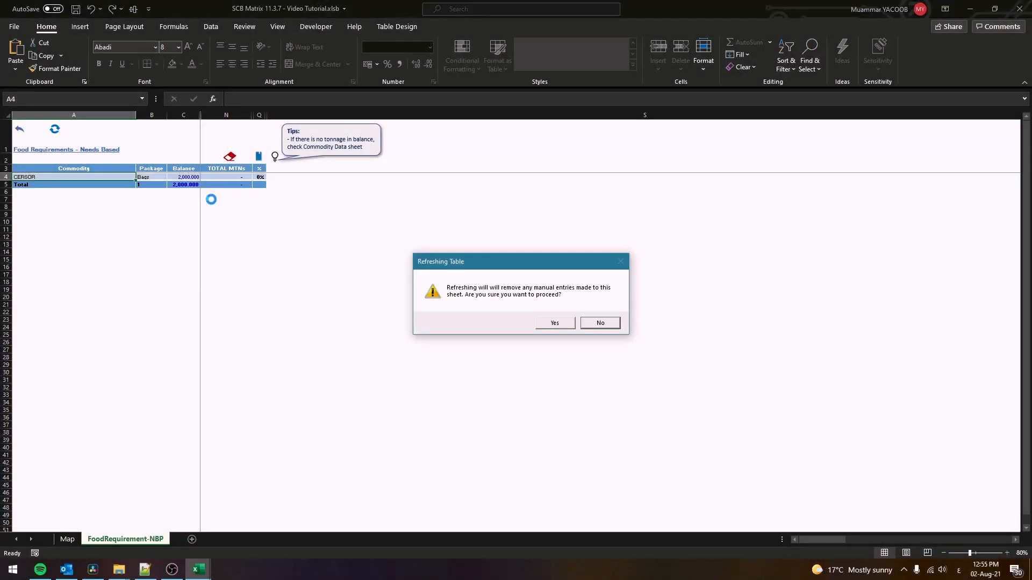
# Refresh the Needs Based food requirements table, paste the tonnages per activity from CERMAZ to MIXCSB, and return to the map
pyautogui.click(567, 324)
pyautogui.click(234, 176)
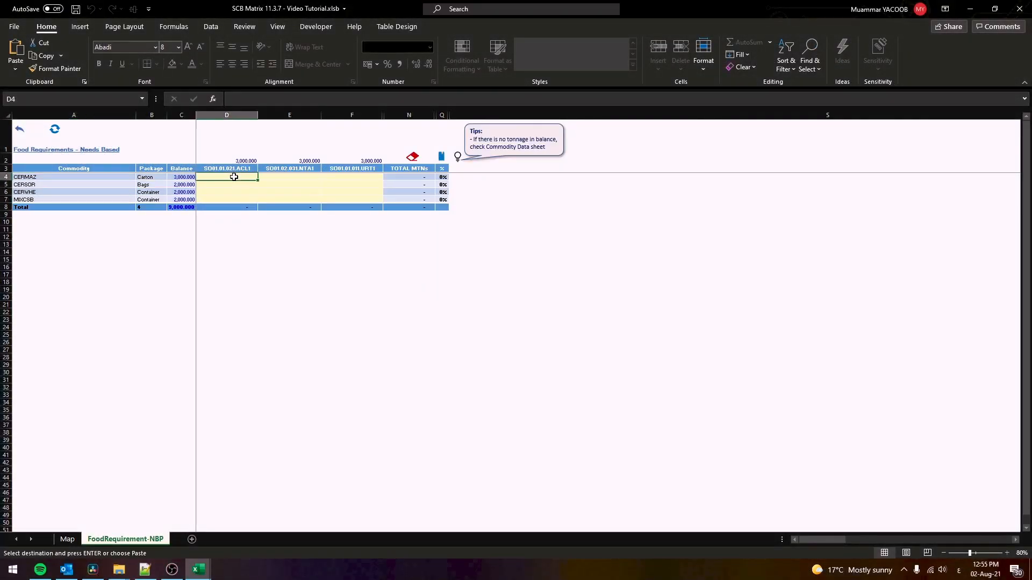
pyautogui.hotkey('ctrl', 'v')
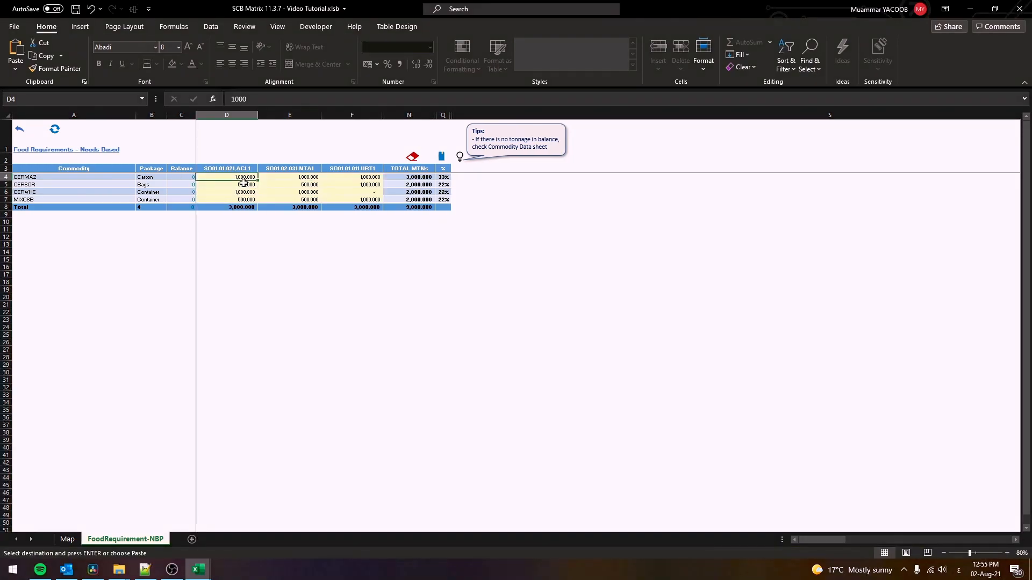
pyautogui.click(20, 132)
# Open the Implementation Plan, refresh its table, fill the activity columns with 0, and return to the map
pyautogui.click(122, 313)
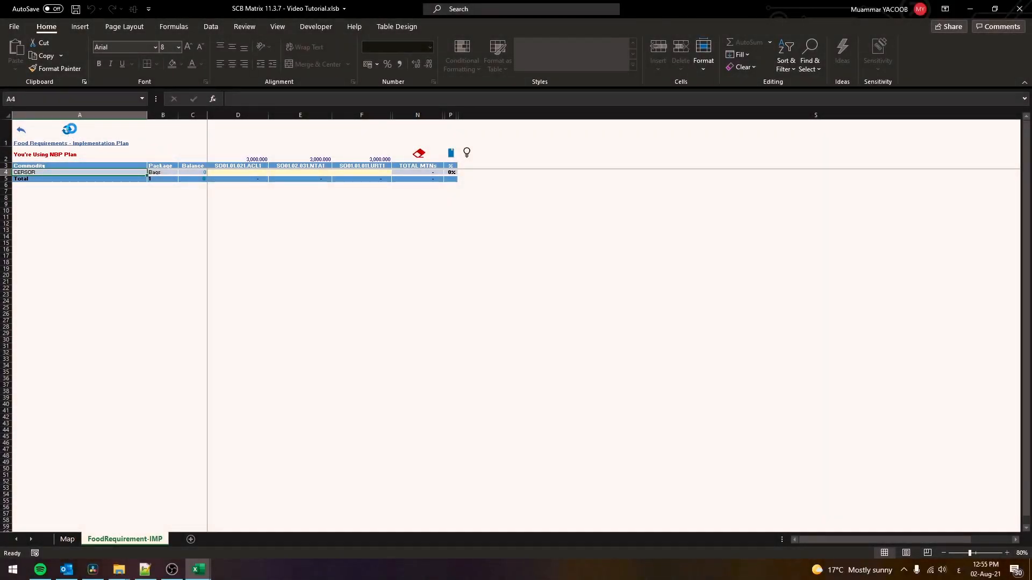
pyautogui.click(70, 129)
pyautogui.click(555, 323)
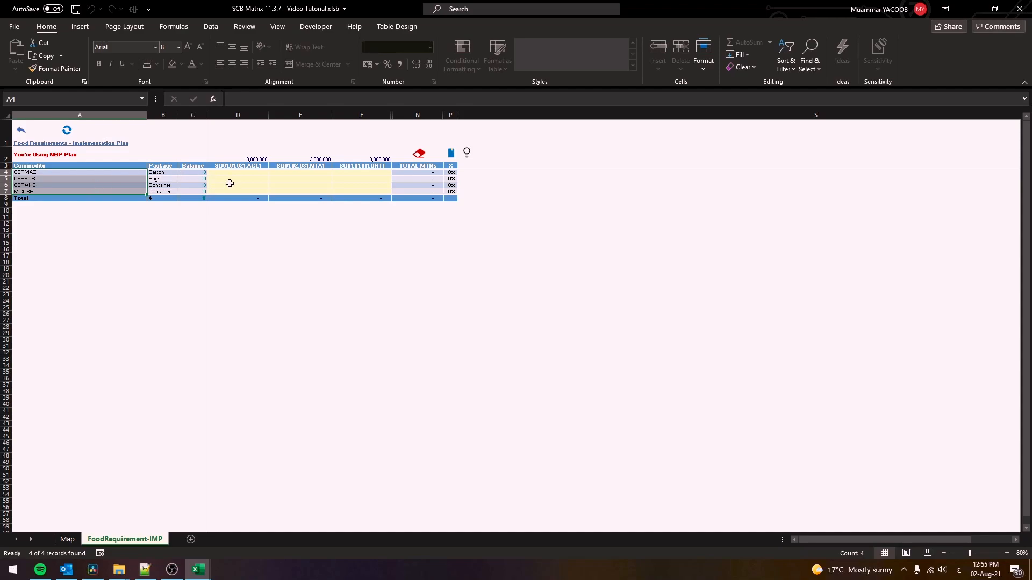
pyautogui.click(212, 171)
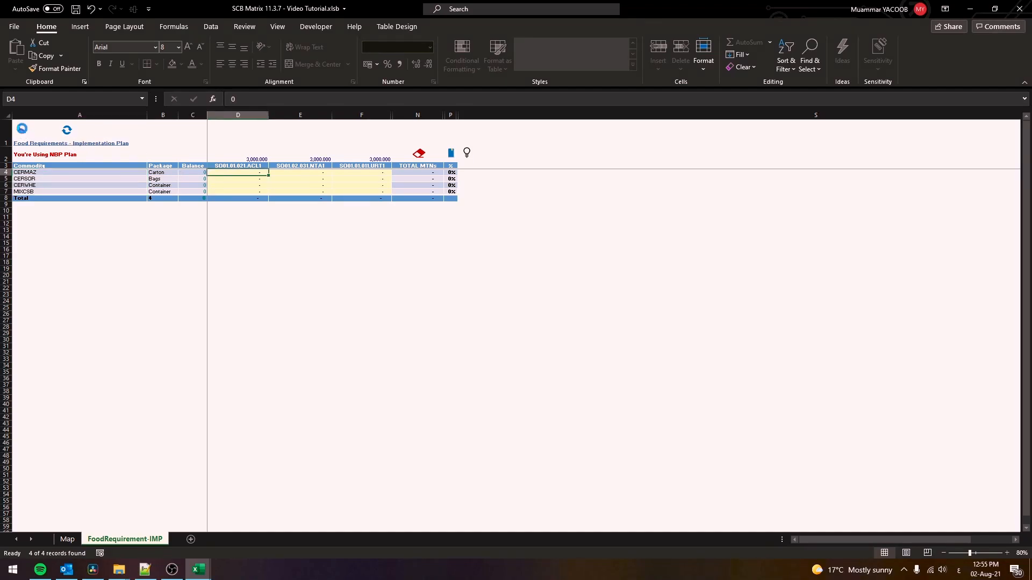
pyautogui.click(21, 129)
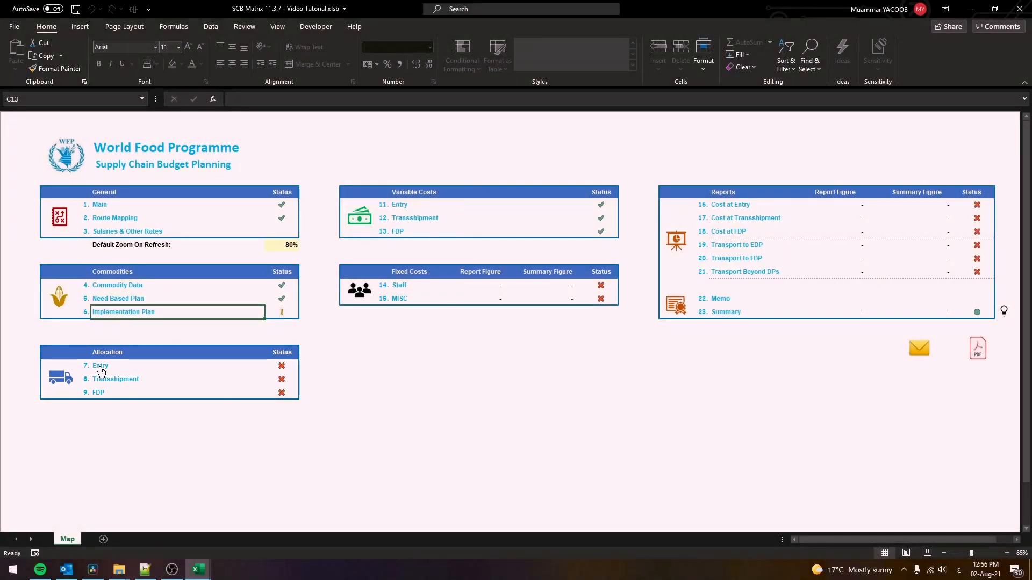
# Generate the rows of the Entry allocation sheet, paste the tonnages for the three activities, and return to the map
pyautogui.click(100, 370)
pyautogui.click(54, 161)
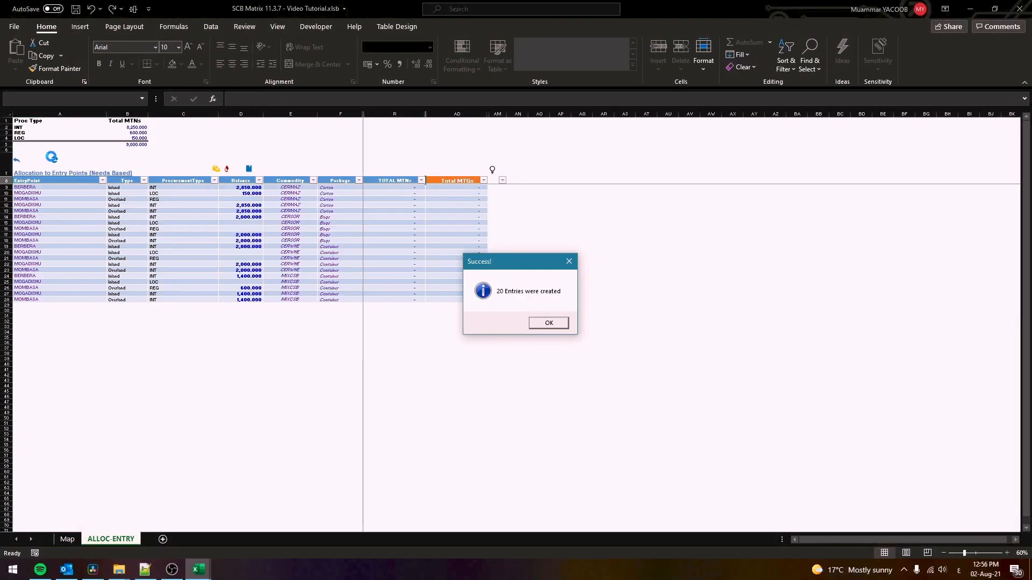
pyautogui.click(550, 322)
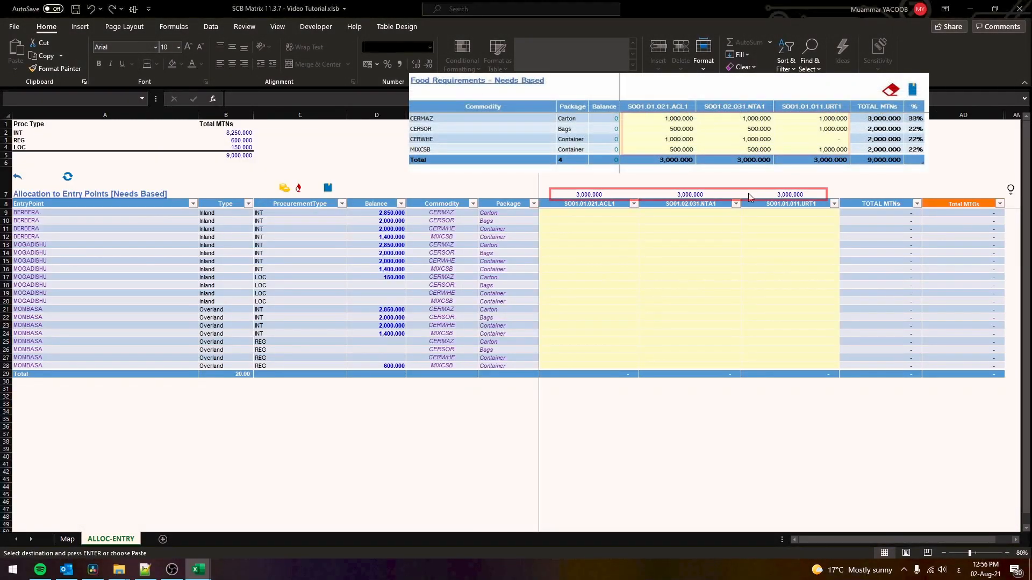
pyautogui.click(613, 213)
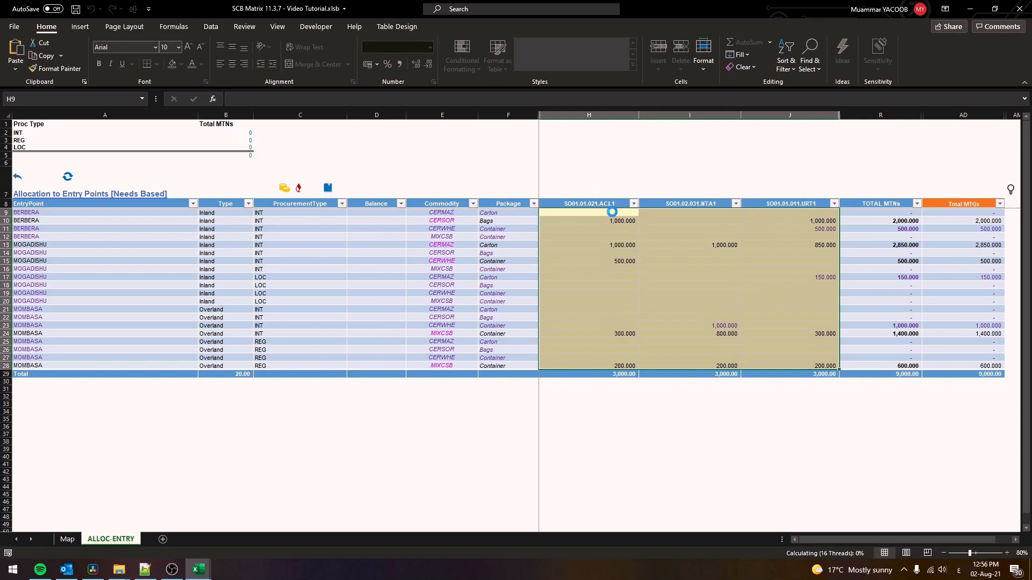
pyautogui.click(17, 179)
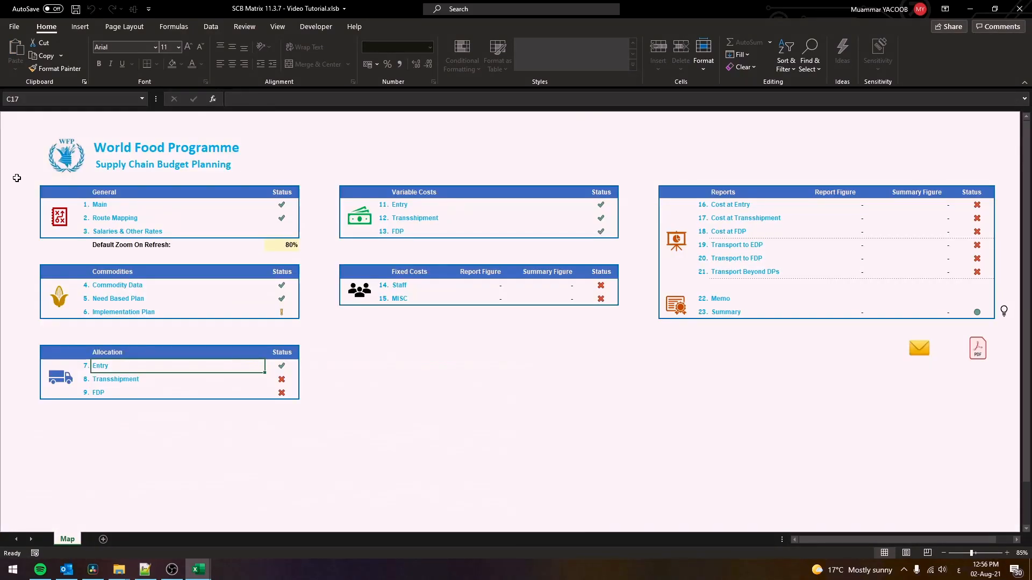
# Refresh the Transshipment allocation table, paste the tonnages for the three activities, and return to the map
pyautogui.click(113, 382)
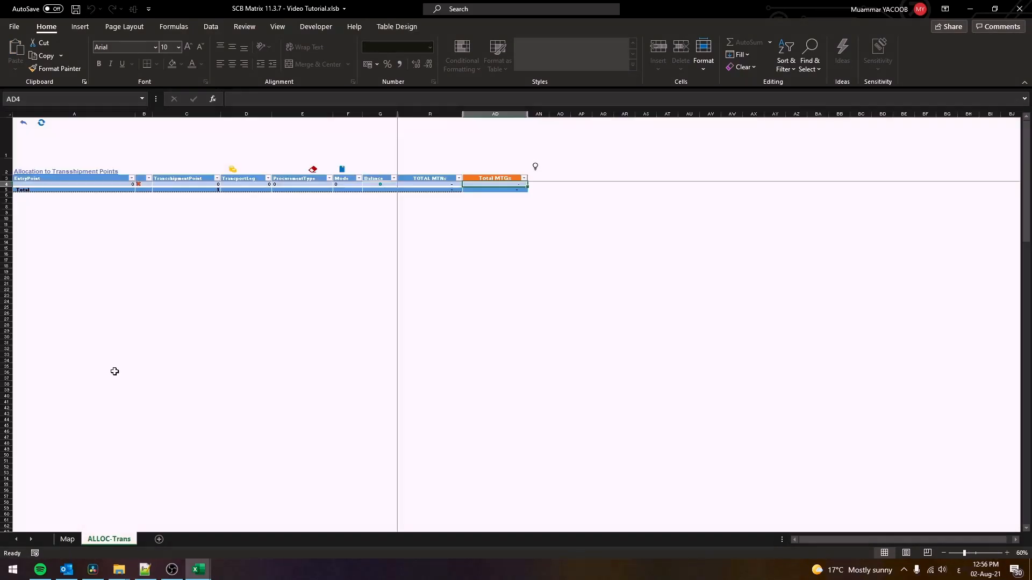
pyautogui.click(42, 124)
pyautogui.click(552, 324)
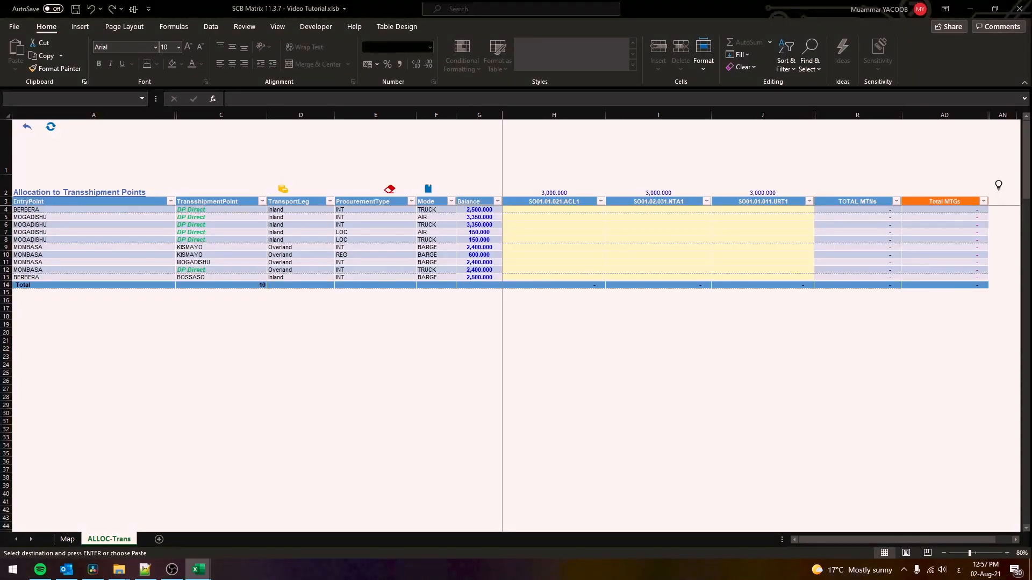
pyautogui.rightClick(538, 211)
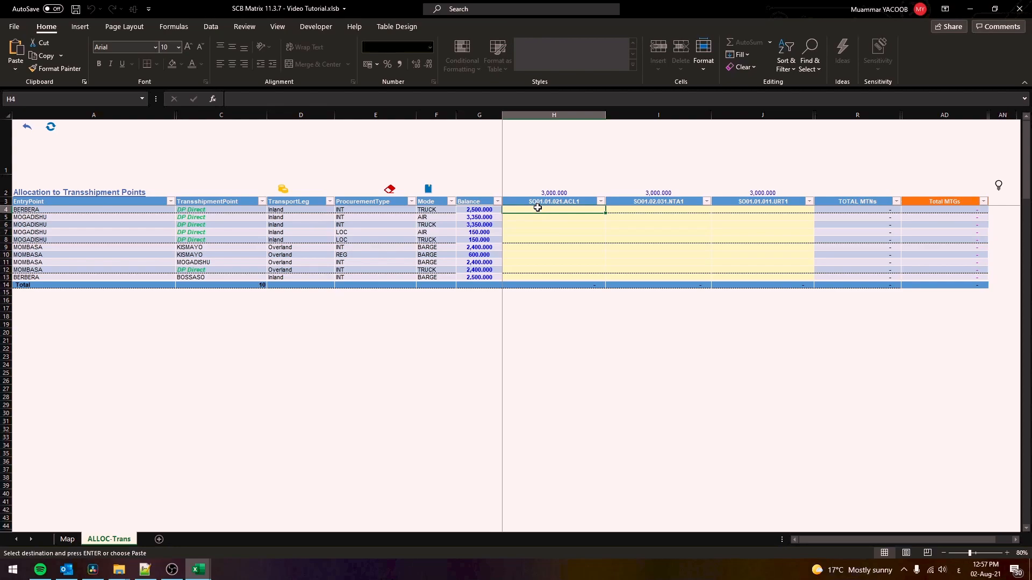
pyautogui.click(564, 263)
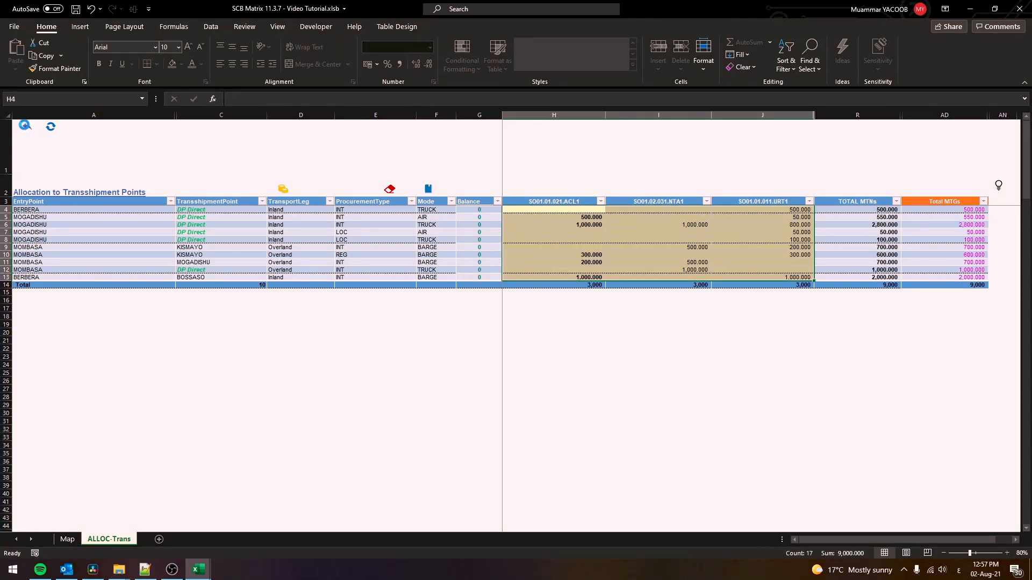
pyautogui.click(25, 126)
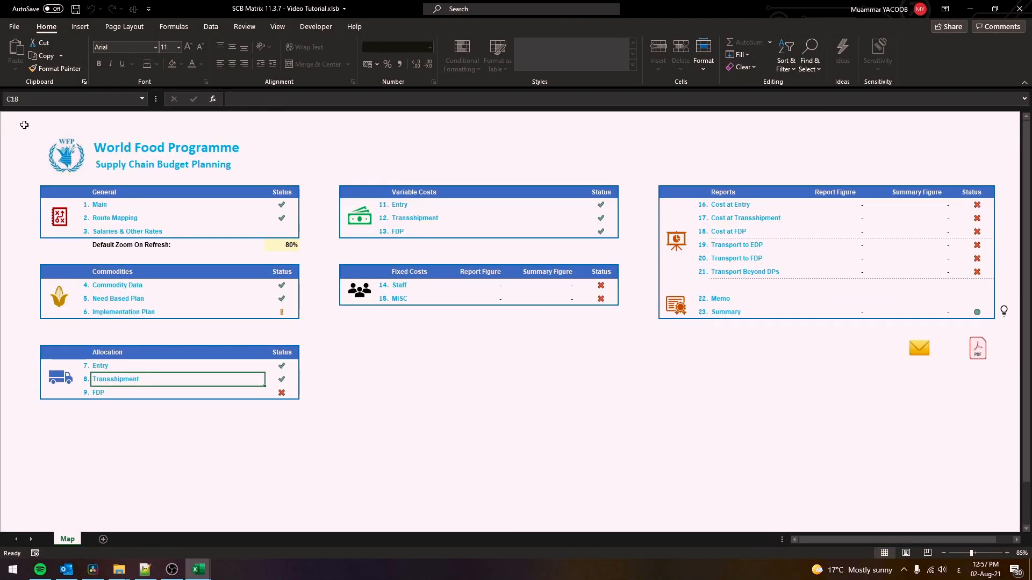
# Open the FDP allocation sheet, refresh its table, and paste the tonnages for the three activities
pyautogui.click(97, 394)
pyautogui.click(73, 133)
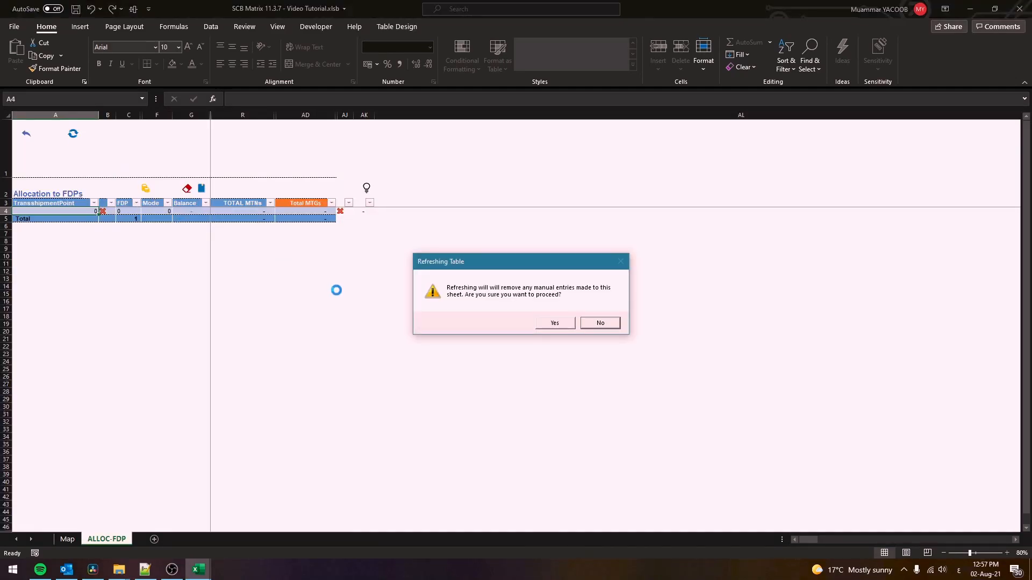
pyautogui.click(554, 323)
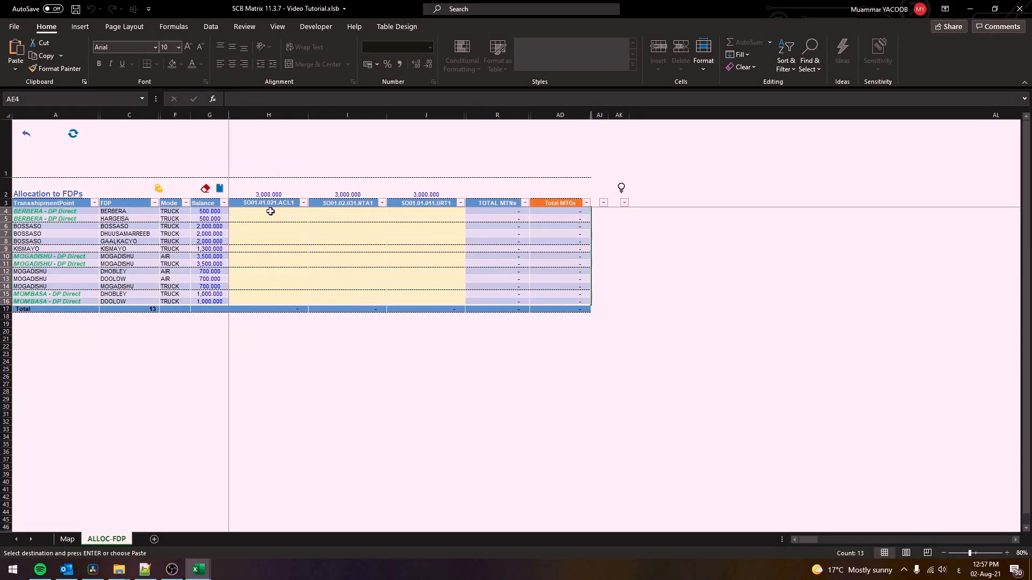
pyautogui.rightClick(270, 211)
pyautogui.click(282, 252)
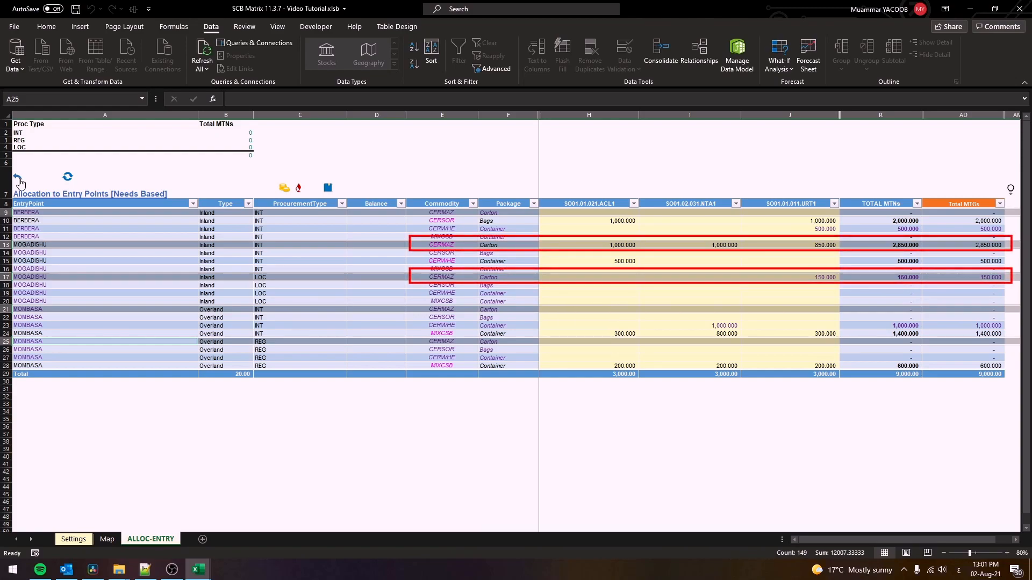
# From Commodity Data, open the package types, set the Carton gross factor to 0.1, and go back to the Entry allocation
pyautogui.click(19, 181)
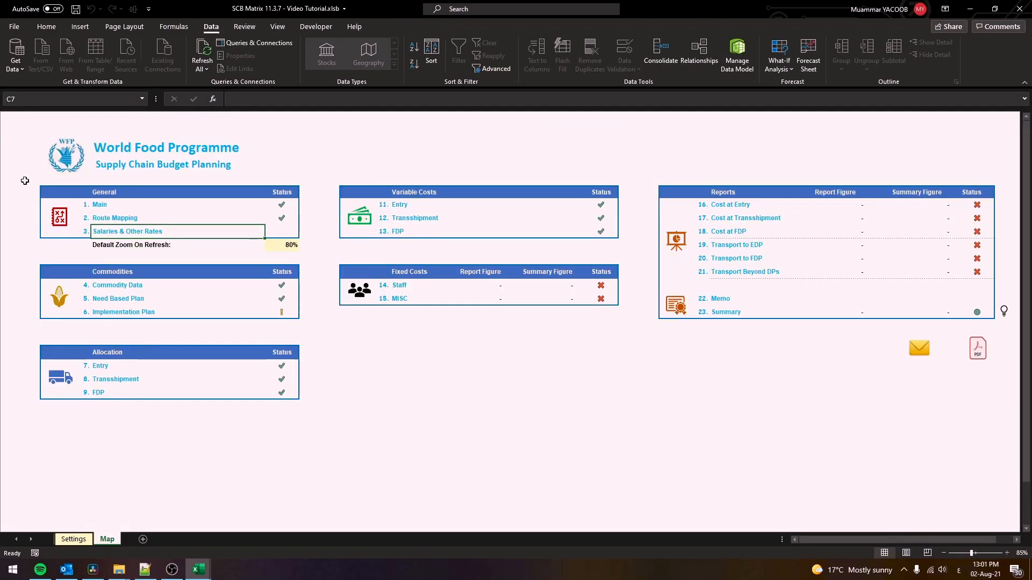
pyautogui.click(119, 288)
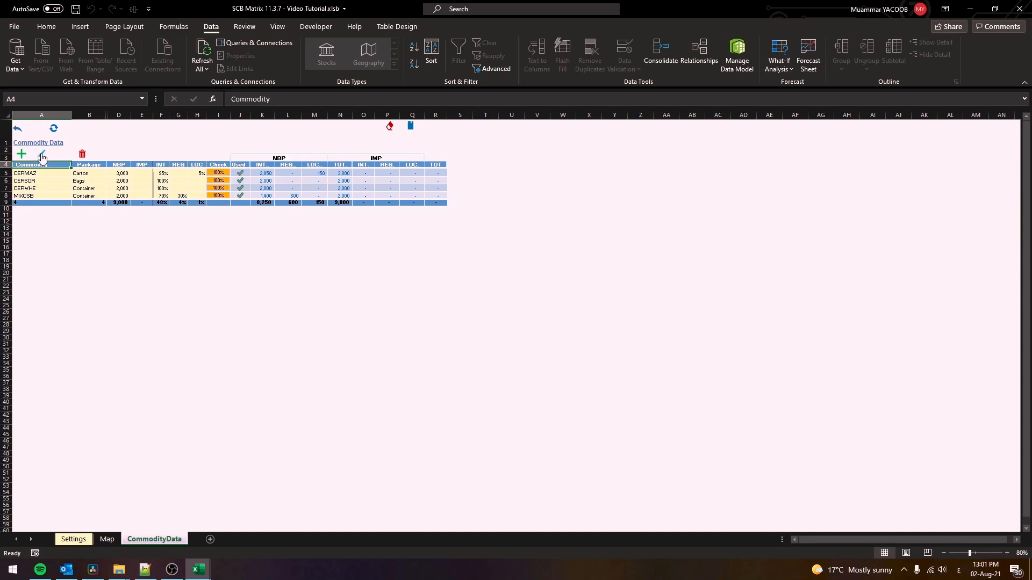
pyautogui.click(42, 156)
pyautogui.click(155, 229)
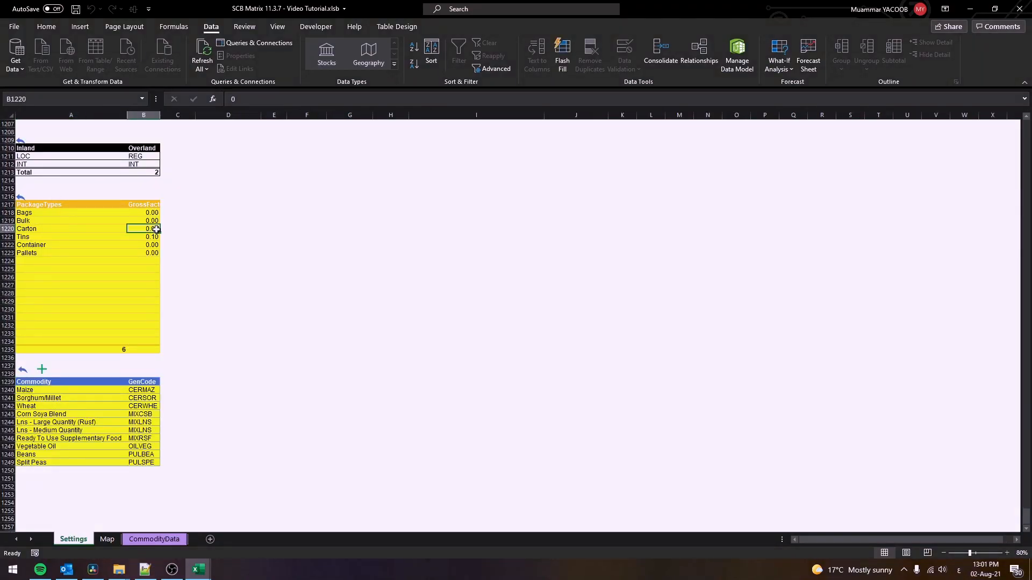
pyautogui.write('0.1')
pyautogui.hotkey('ctrl', 'Return')
pyautogui.click(21, 198)
pyautogui.click(97, 366)
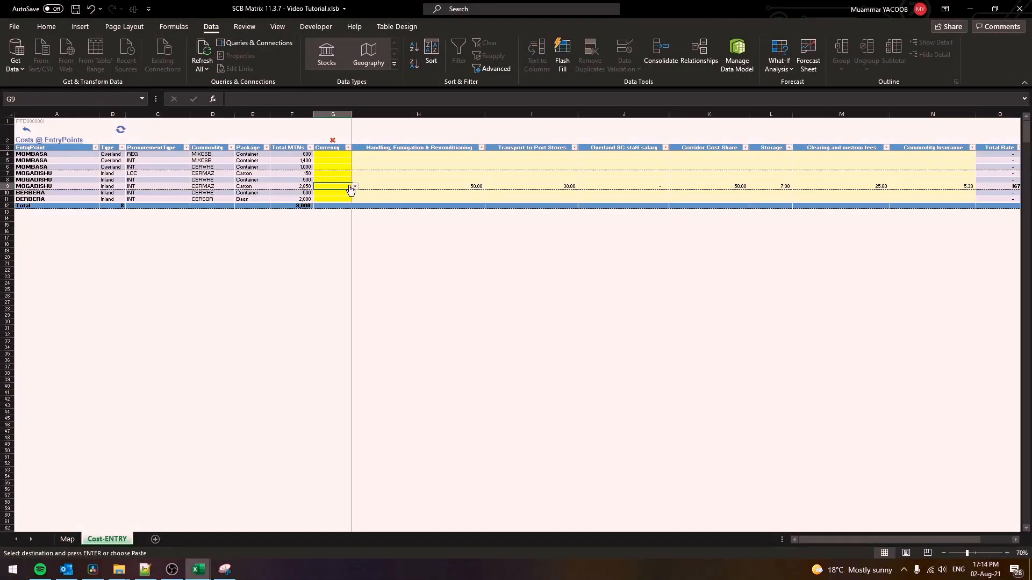
# Set the currency of the Mogadishu INT CERMAZ row to USD in the entry point costs and return to the map
pyautogui.click(356, 187)
pyautogui.click(346, 193)
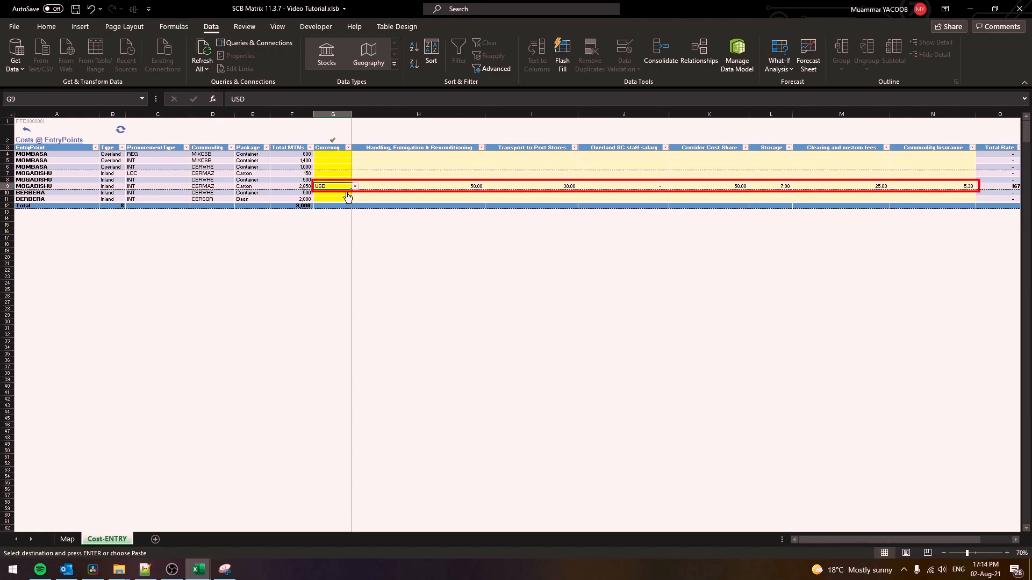
pyautogui.click(27, 132)
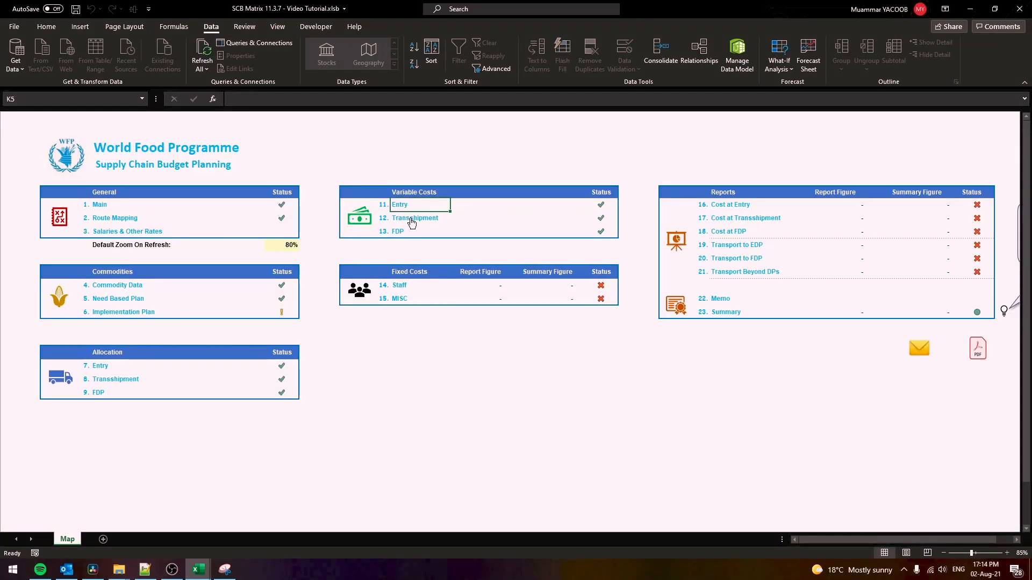
# Refresh the Transshipment costs and enter rates 50, 30, 8, 20 for Kismayo, 50, 30, 321, 25 for Mogadishu and 50, 30, 8, 25 for Bossaso
pyautogui.click(417, 219)
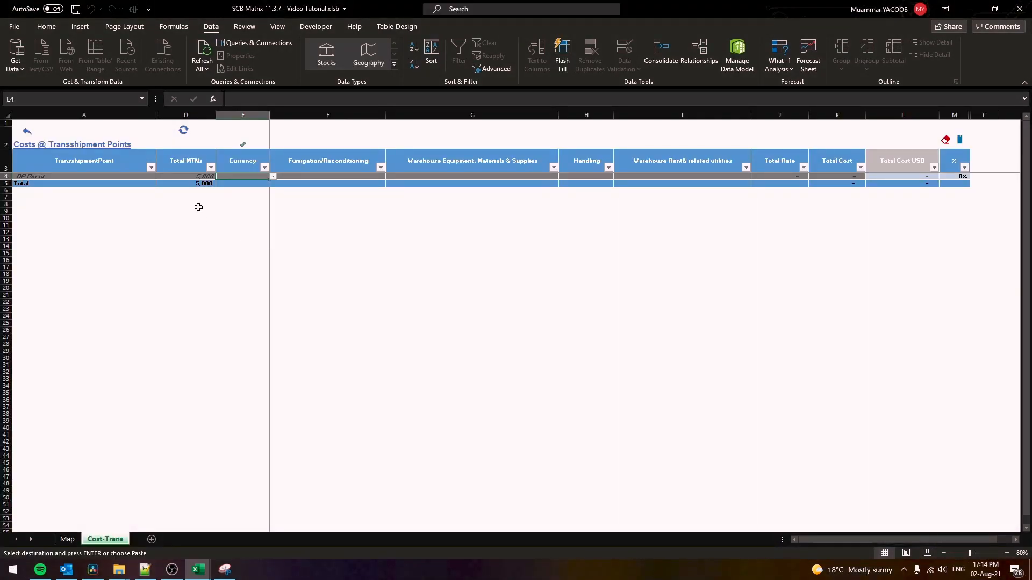
pyautogui.click(191, 133)
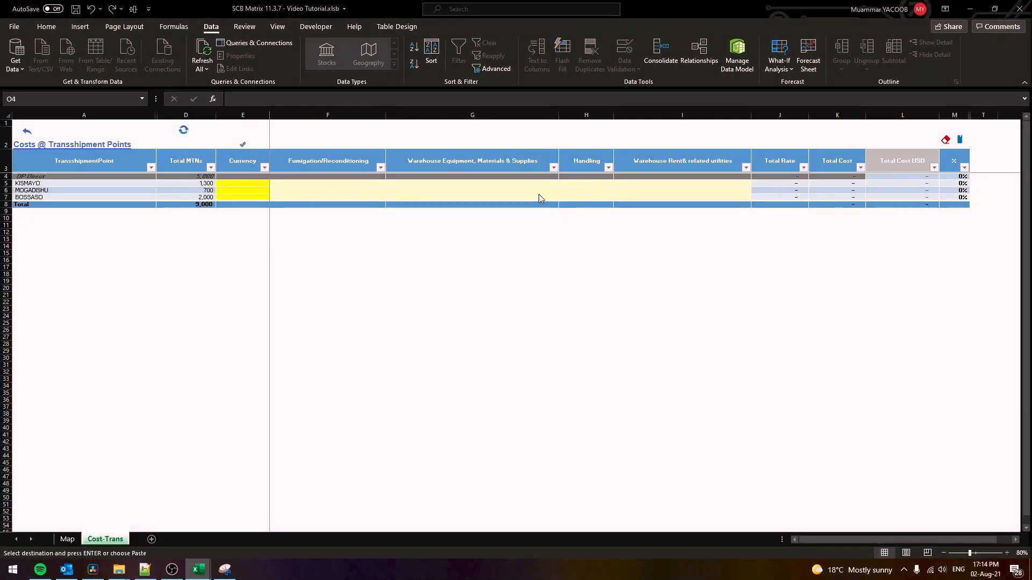
pyautogui.click(351, 184)
pyautogui.write('50.00\t30.00\t8.00\t20.00 50.00\t30.00\t321.00\t25.00 50.00\t30.00\t8.00\t25.00')
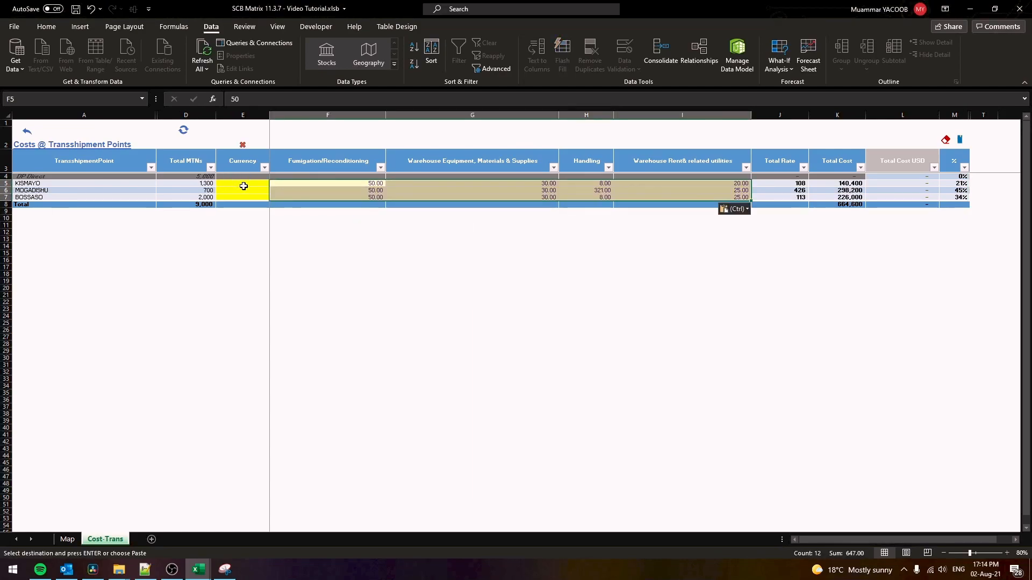
# Set the currency of Kismayo, Mogadishu and Bossaso to USD and return to the map
pyautogui.click(249, 184)
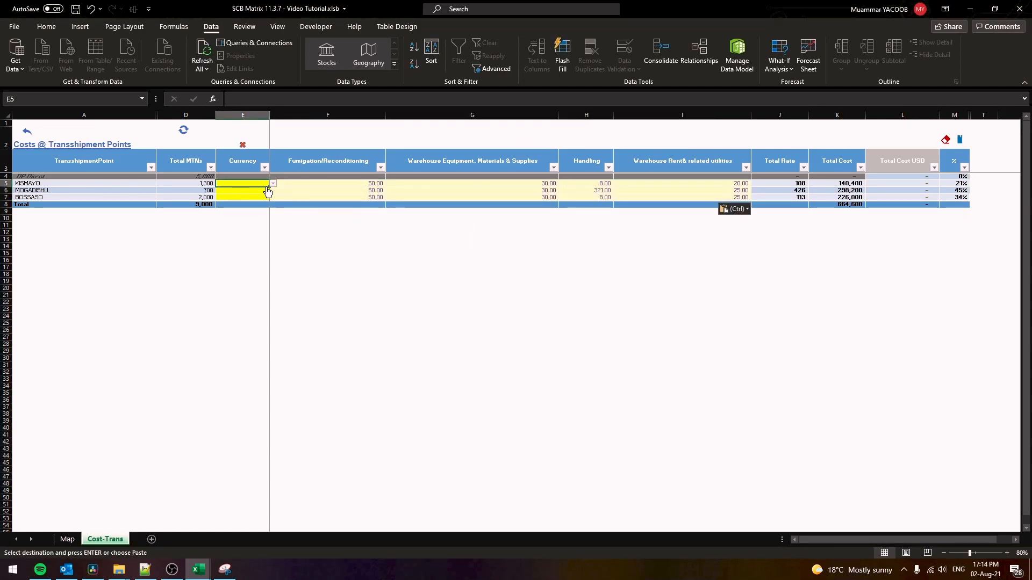
pyautogui.click(273, 185)
pyautogui.click(264, 191)
pyautogui.keyDown('shift'); pyautogui.click(255, 198); pyautogui.keyUp('shift')
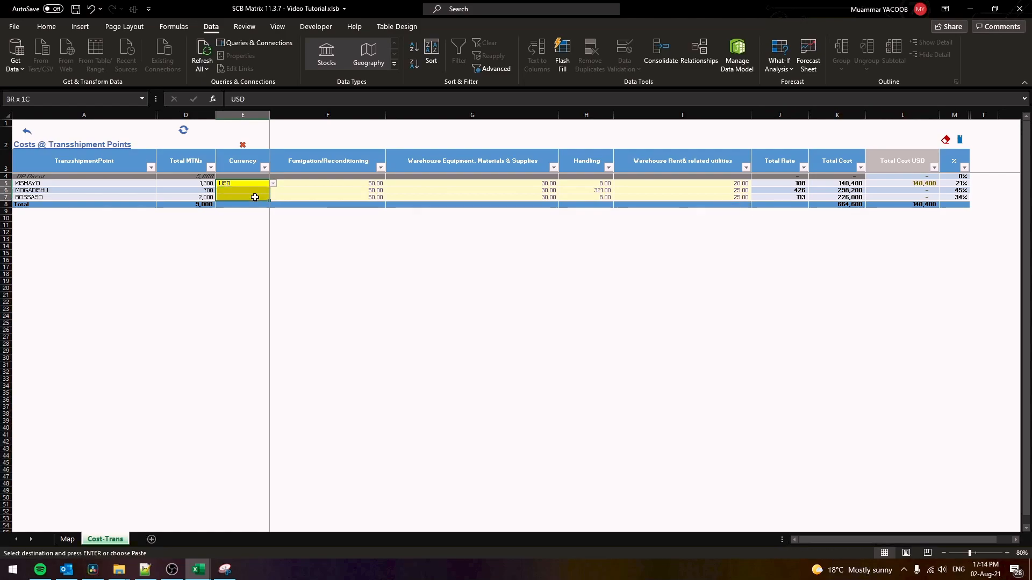
pyautogui.hotkey('ctrl', 'd')
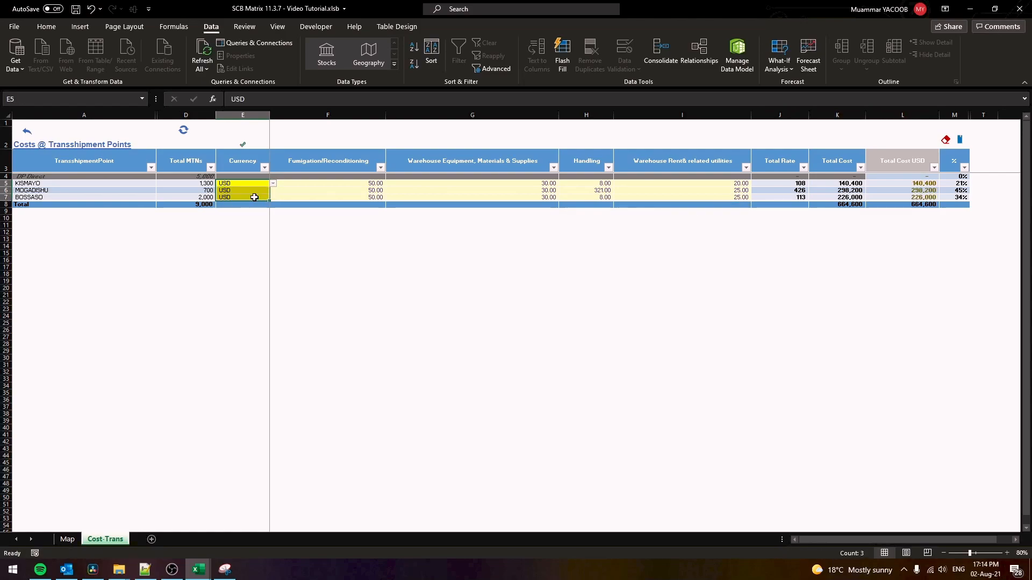
pyautogui.click(279, 197)
pyautogui.click(35, 133)
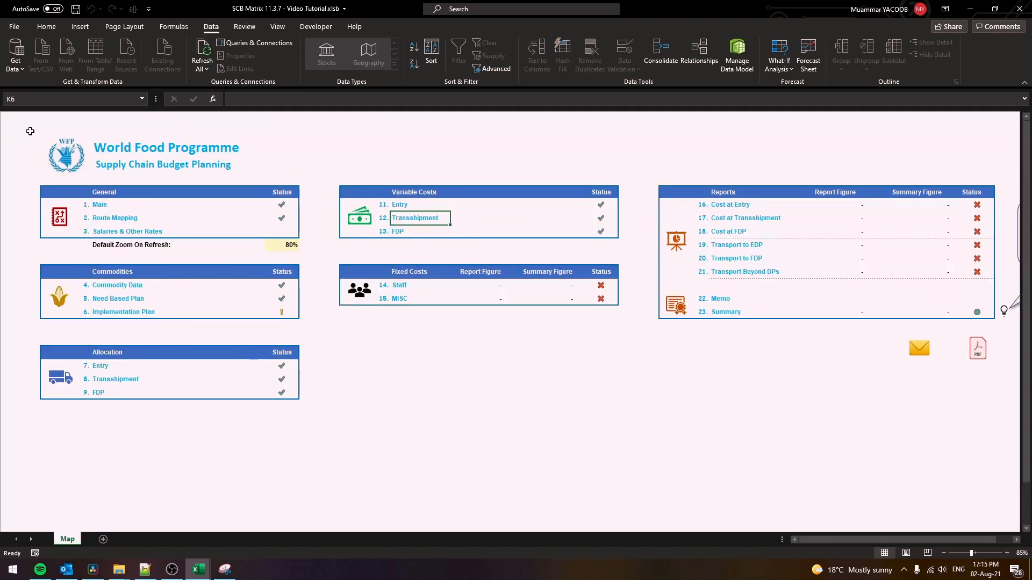
# Open the FDP costs and paste the rates 10, 7, 15, 30, 50 and 15 for every FDP
pyautogui.click(397, 238)
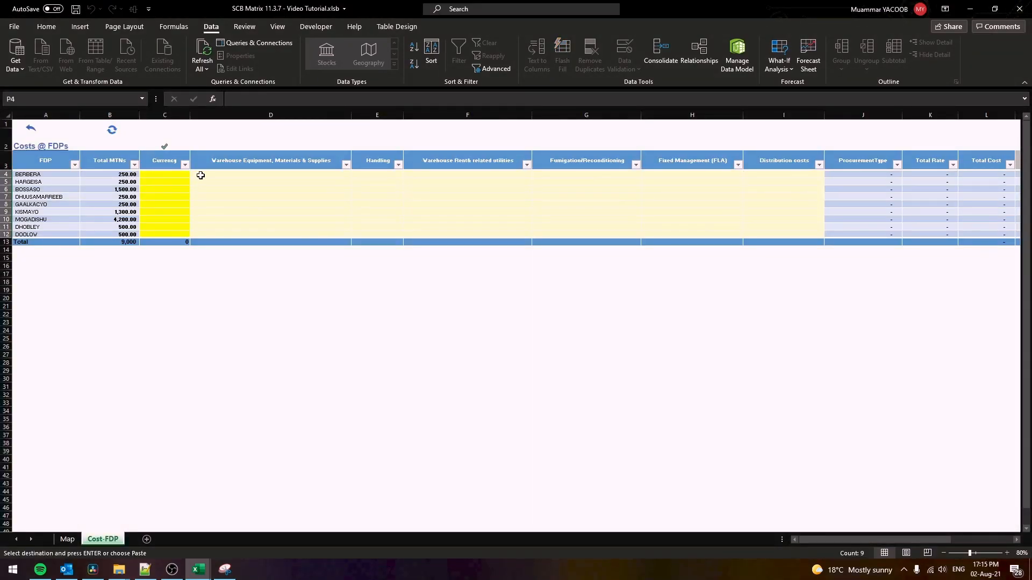
pyautogui.click(201, 177)
pyautogui.rightClick(202, 178)
pyautogui.click(228, 231)
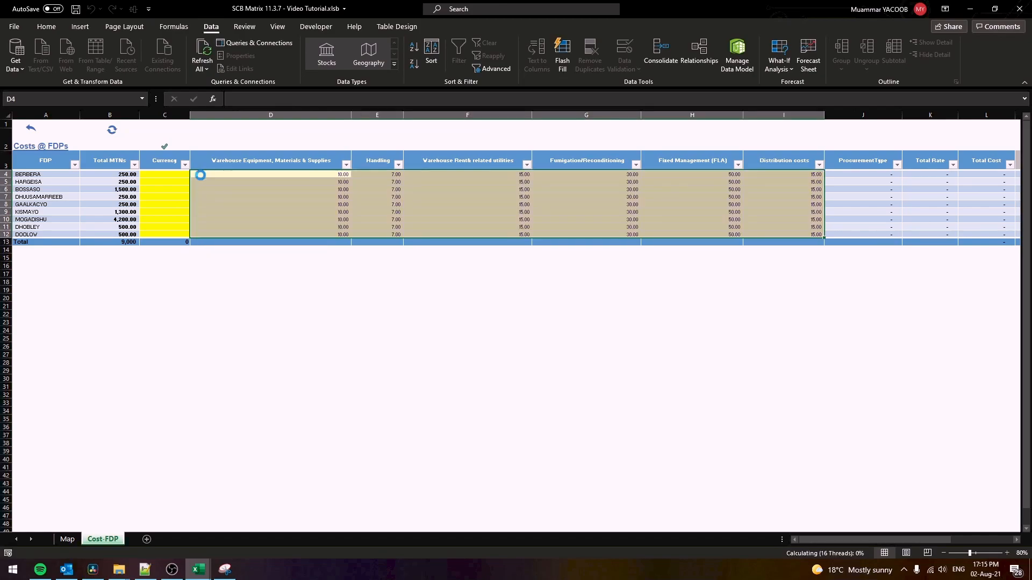
# Set the currency to USD for all FDPs from Berbera to Doolow
pyautogui.click(183, 181)
pyautogui.click(185, 175)
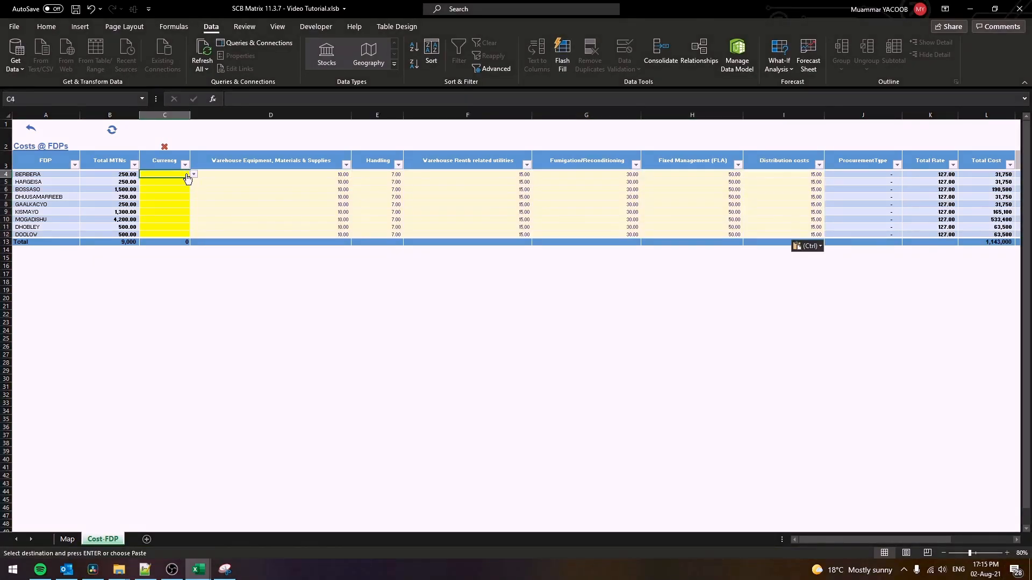
pyautogui.click(178, 182)
pyautogui.moveTo(162, 174); pyautogui.dragTo(157, 236)
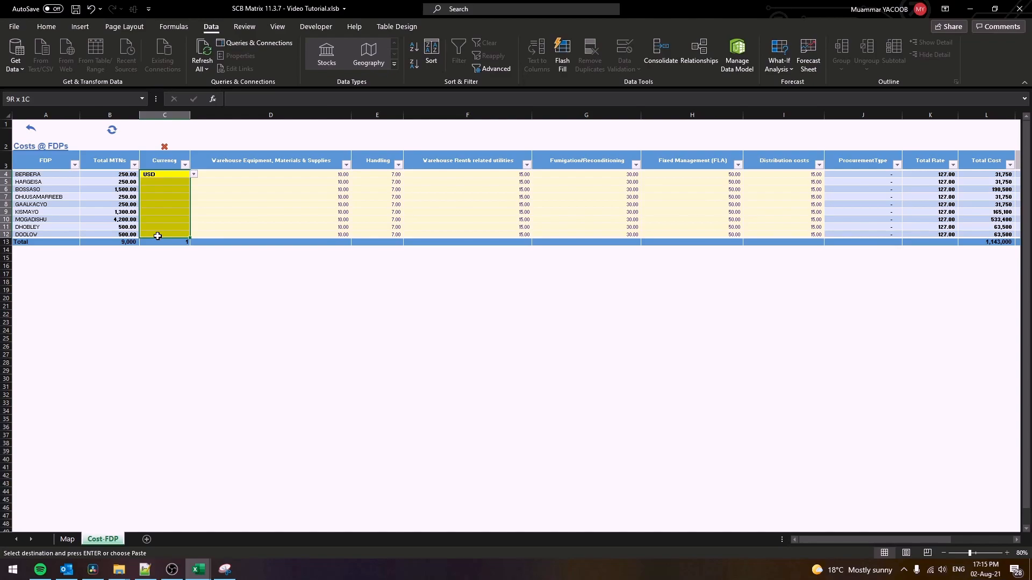
pyautogui.hotkey('ctrl', 'd')
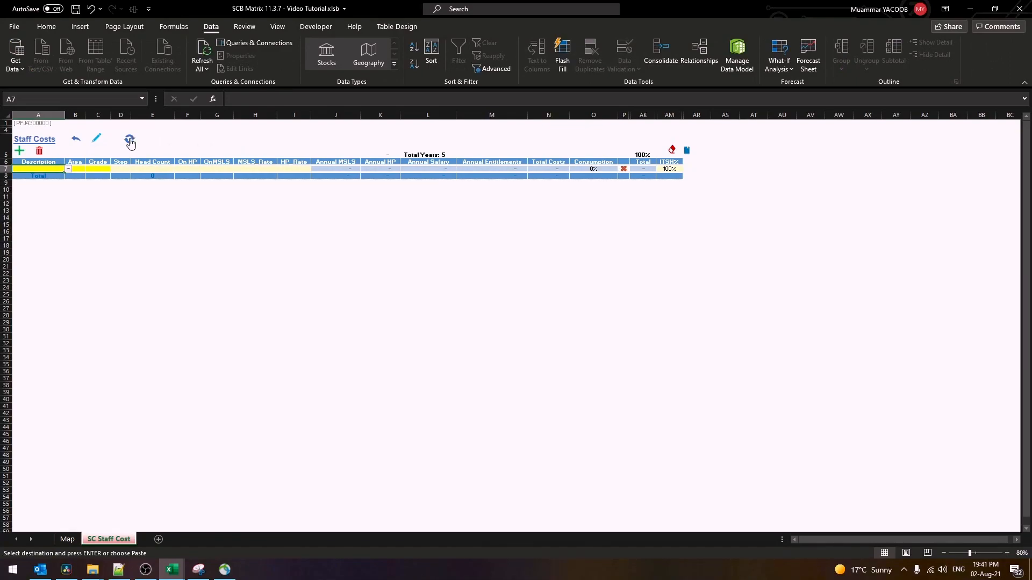
# Refresh the Staff Costs table, choose a business staff assistant as the first description, and add four more staff rows
pyautogui.click(129, 140)
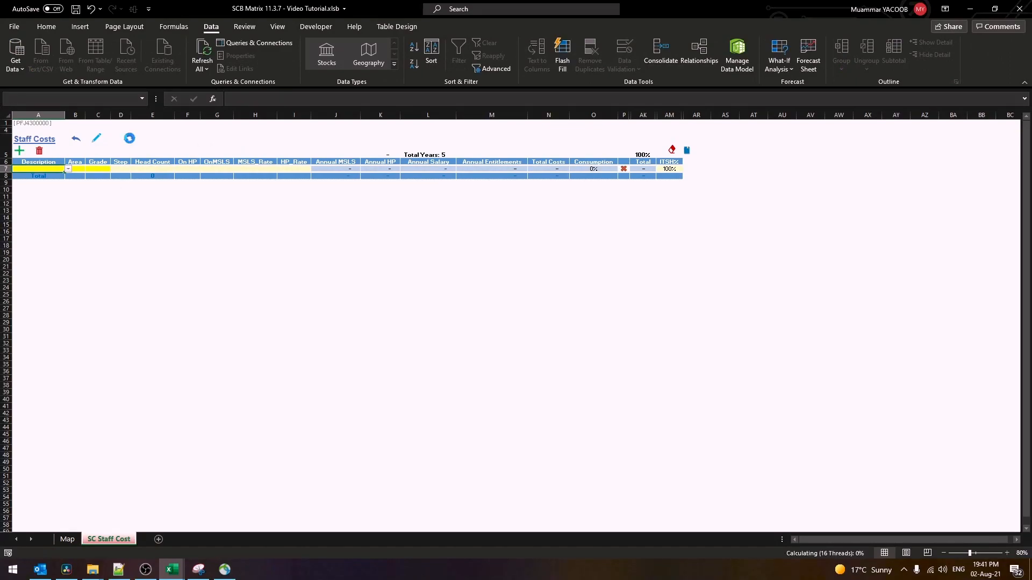
pyautogui.click(55, 168)
pyautogui.click(68, 169)
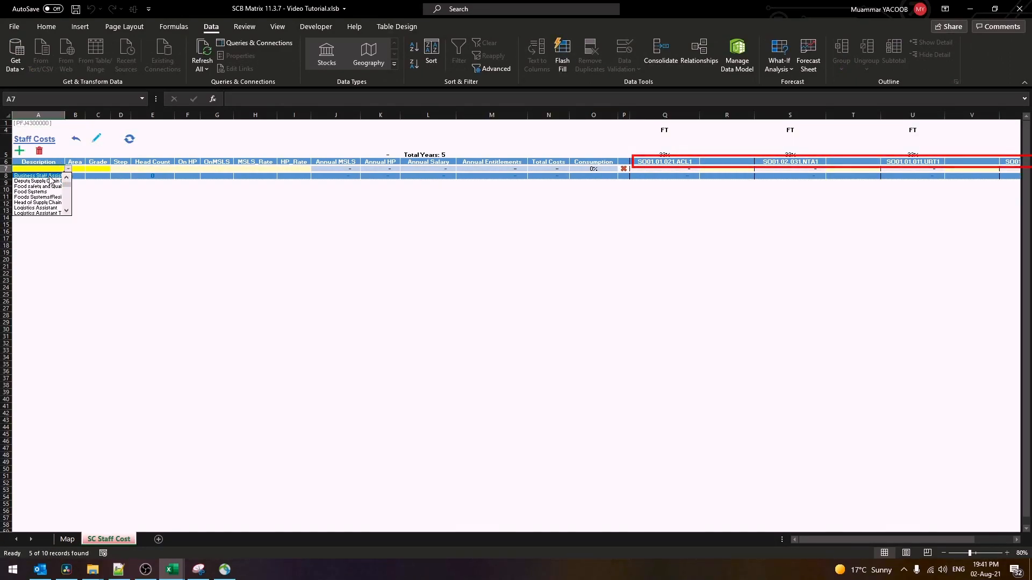
pyautogui.click(43, 176)
pyautogui.click(19, 150)
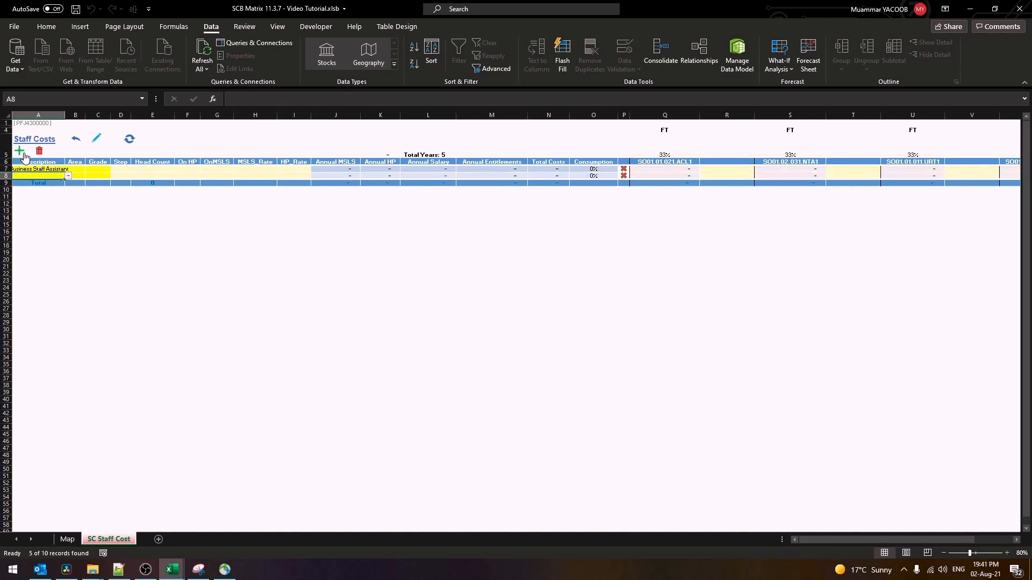
pyautogui.click(19, 151)
pyautogui.click(20, 150)
pyautogui.click(20, 150)
# Fill four staff rows with descriptions, CO area, grades G-2, CST2, NO-A and G-5, steps, head counts and rates, and delete the empty last row
pyautogui.rightClick(41, 169)
pyautogui.click(48, 176)
pyautogui.click(67, 176)
pyautogui.click(43, 195)
pyautogui.click(75, 169)
pyautogui.click(88, 168)
pyautogui.click(79, 178)
pyautogui.click(92, 176)
pyautogui.click(119, 170)
pyautogui.click(155, 170)
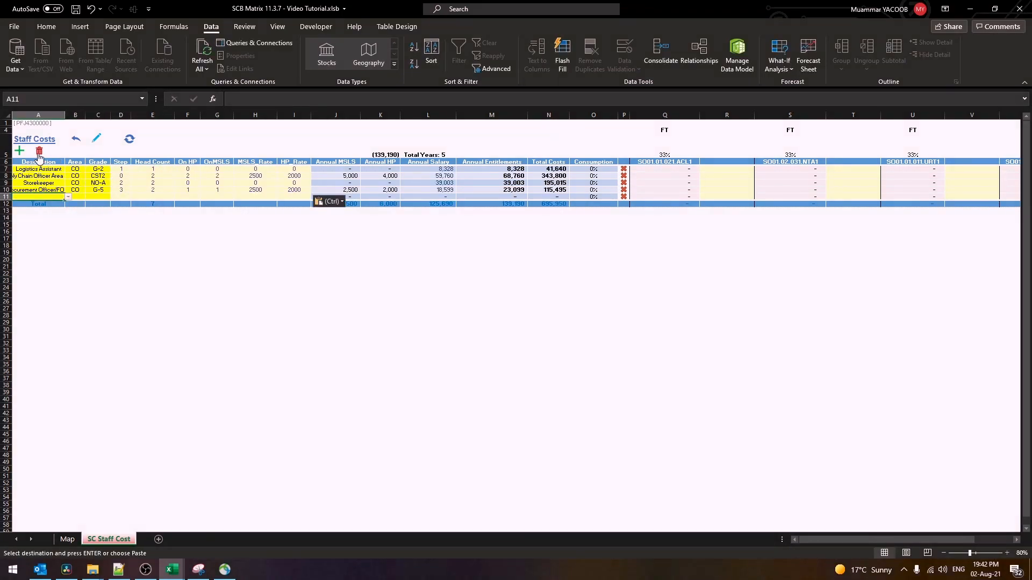
pyautogui.click(39, 152)
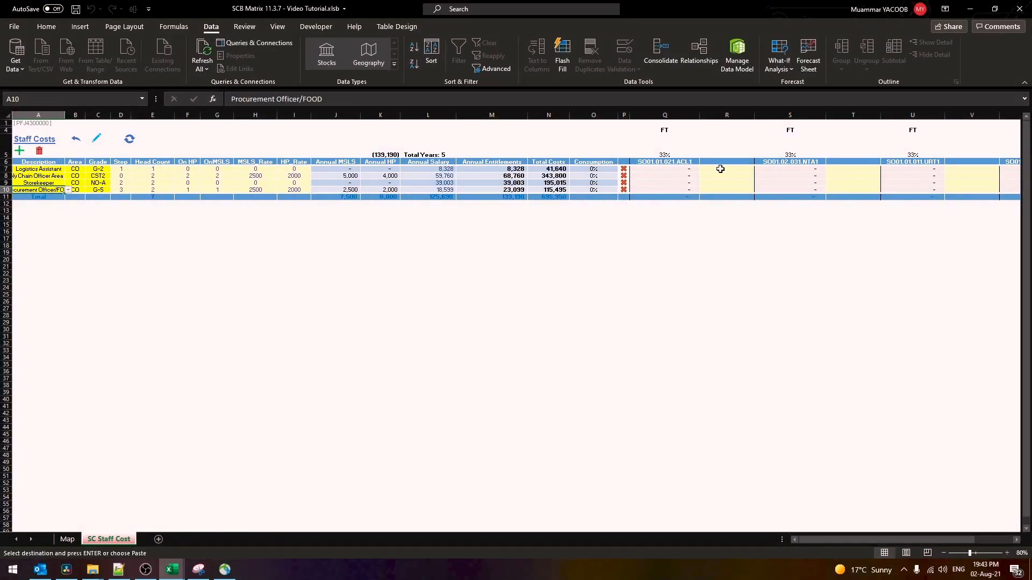
# Paste the staff consumption percentages for the activities and fill the last percentage column with 10% for the four staff rows
pyautogui.rightClick(720, 168)
pyautogui.press('v')
pyautogui.moveTo(848, 541); pyautogui.dragTo(886, 543)
pyautogui.rightClick(591, 169)
pyautogui.press('v')
pyautogui.rightClick(702, 169)
pyautogui.press('v')
pyautogui.moveTo(826, 169); pyautogui.dragTo(825, 188)
pyautogui.write('10%')
pyautogui.hotkey('ctrl', 'Return')
# Open the SalaryRates table to review the salaries by grade and step, and return to Staff Costs
pyautogui.moveTo(872, 540); pyautogui.dragTo(830, 541)
pyautogui.click(99, 143)
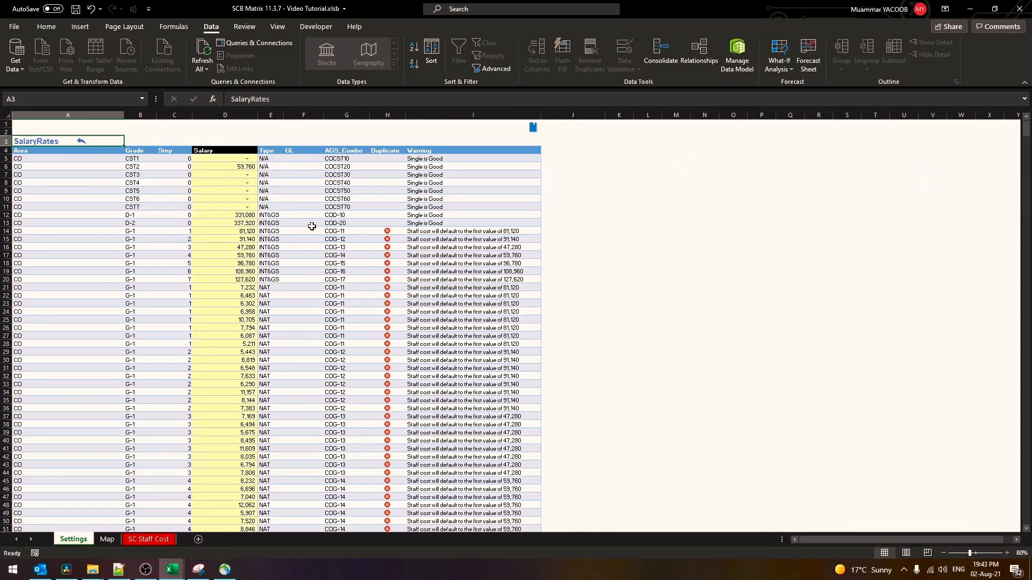
pyautogui.click(82, 143)
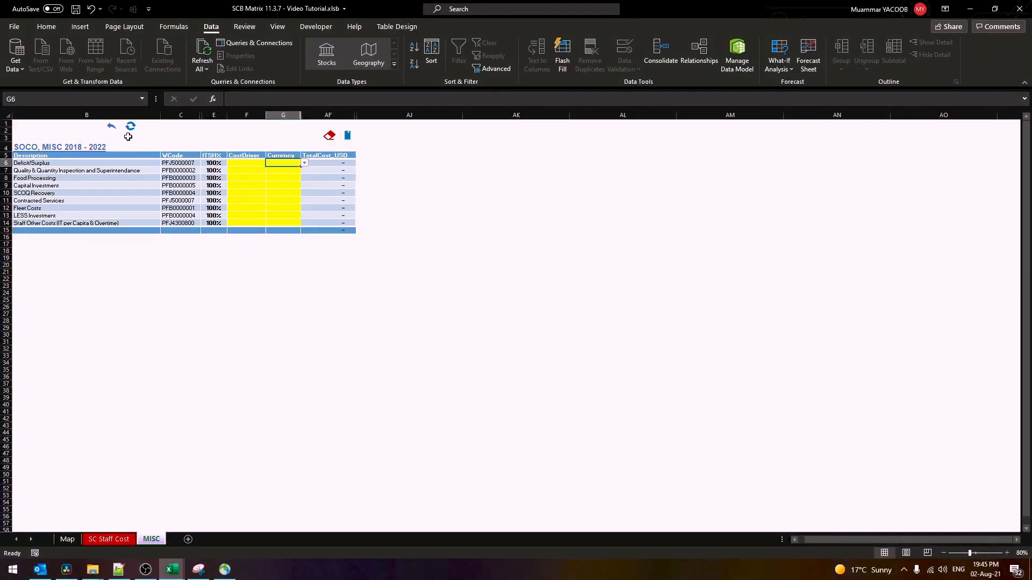
# Fill the MISC table with Year and Ton cost drivers, USD currency and the pasted rates for the three activities
pyautogui.click(255, 163)
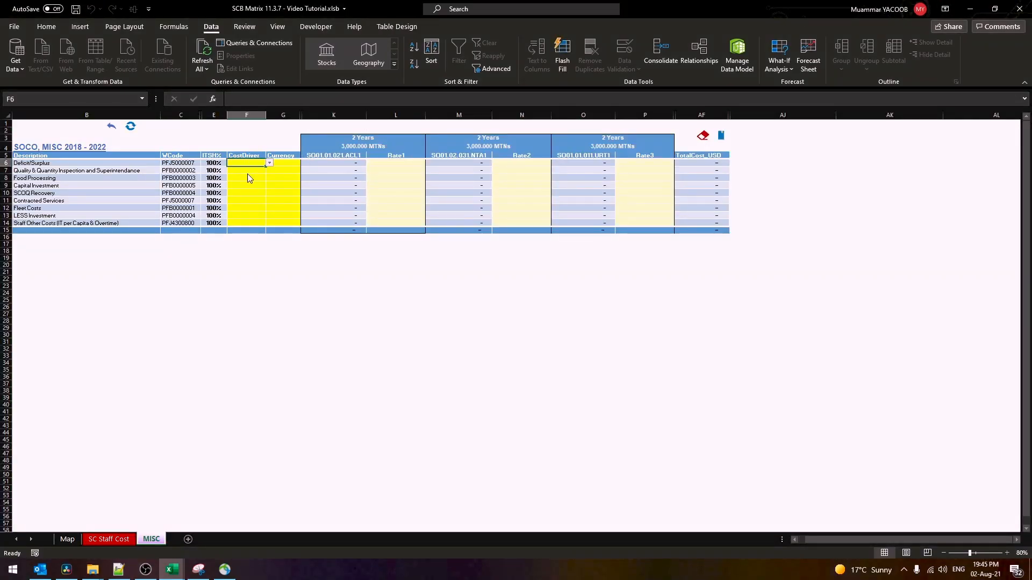
pyautogui.rightClick(647, 164)
pyautogui.click(682, 212)
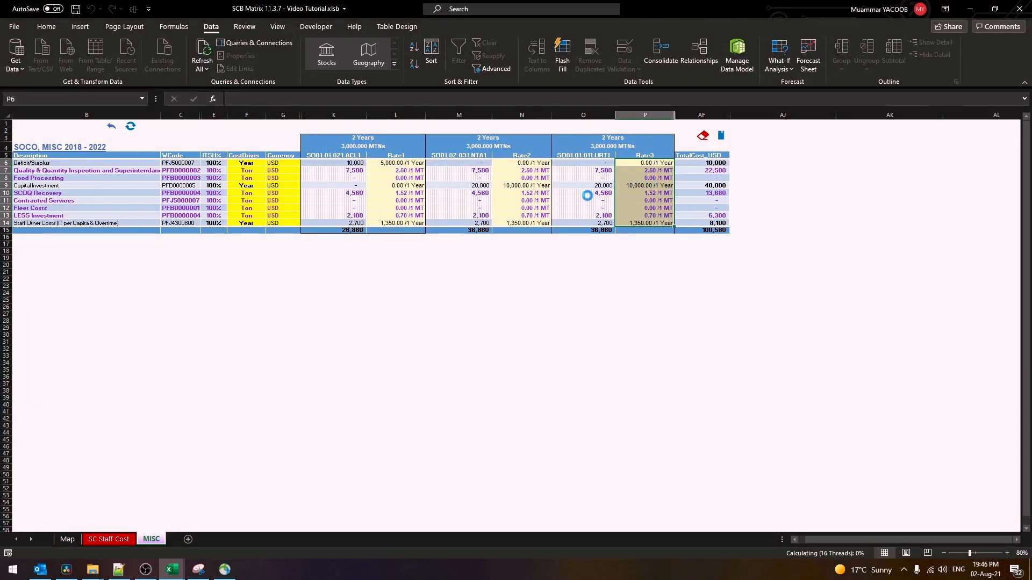
# Switch the Deficit/Surplus row's cost driver to Ton and back to Year
pyautogui.click(271, 163)
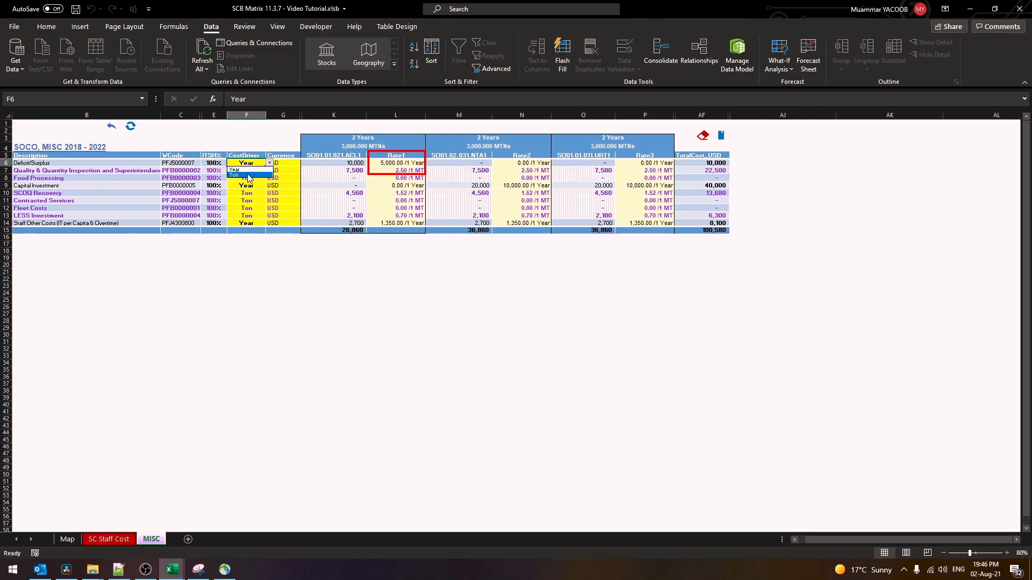
pyautogui.click(252, 174)
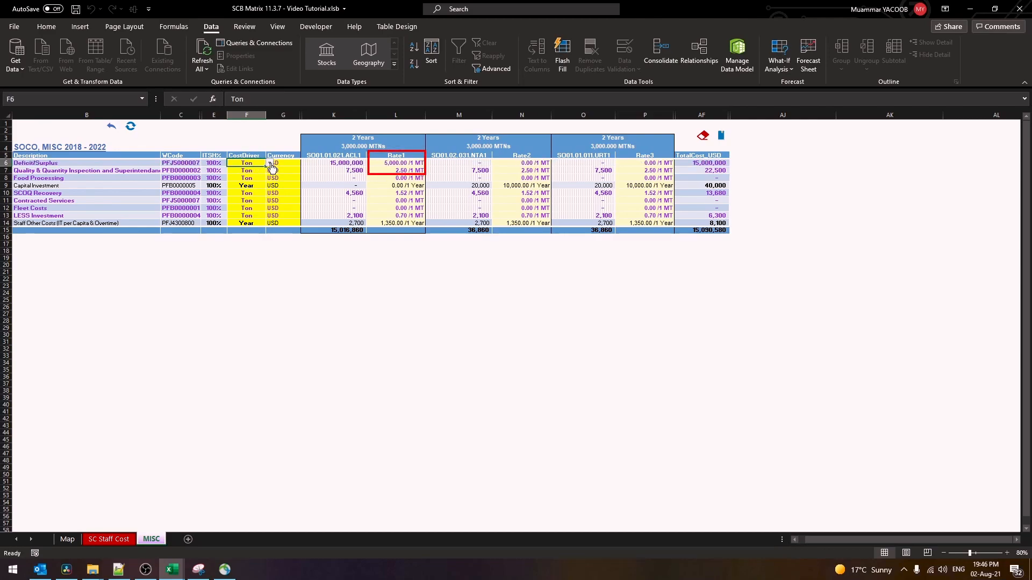
pyautogui.click(271, 164)
pyautogui.click(254, 168)
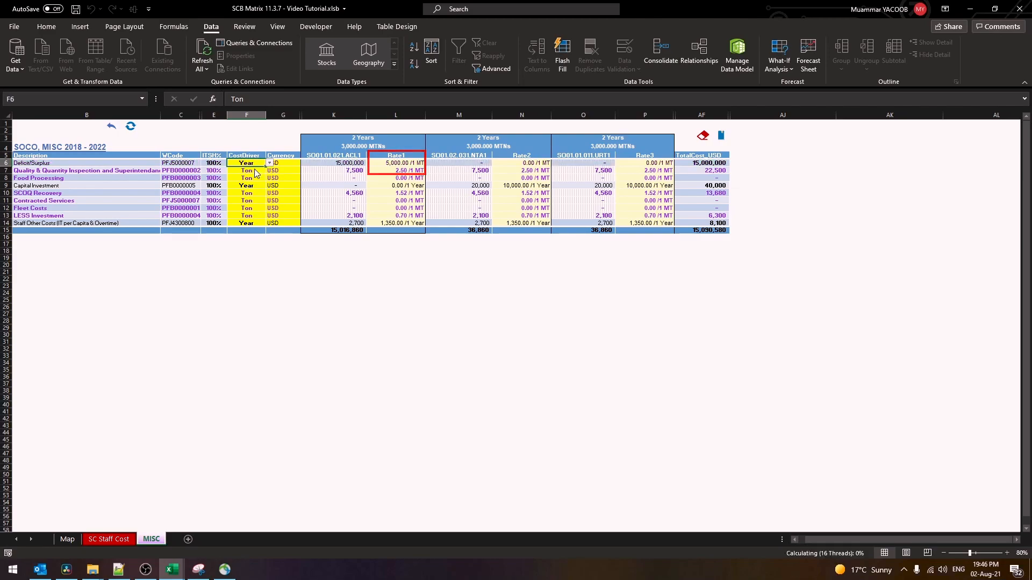
# Return from the cost sheets to the Map and generate the Cost at Transshipment and Cost at FDP reports
pyautogui.click(111, 127)
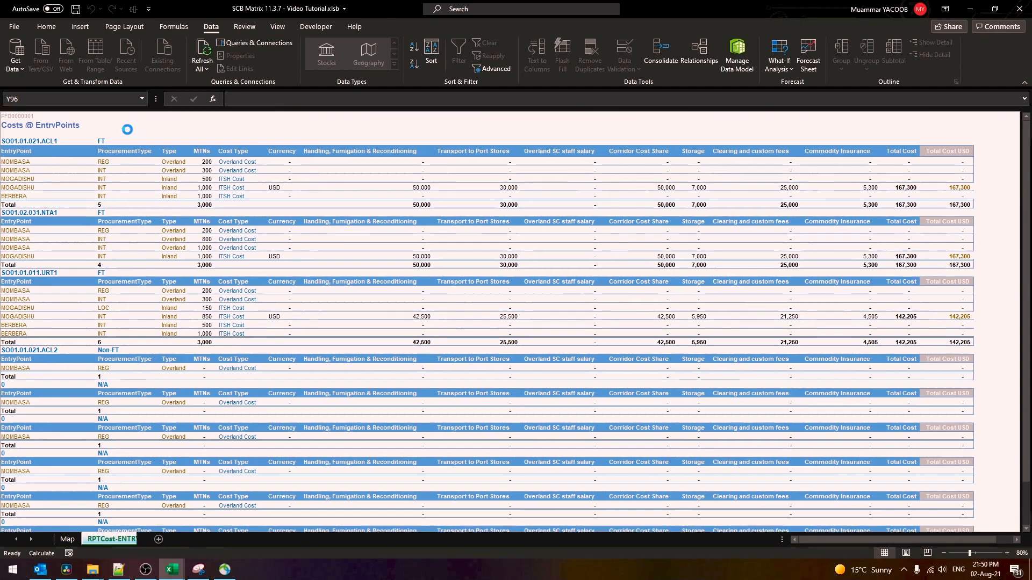
pyautogui.click(64, 540)
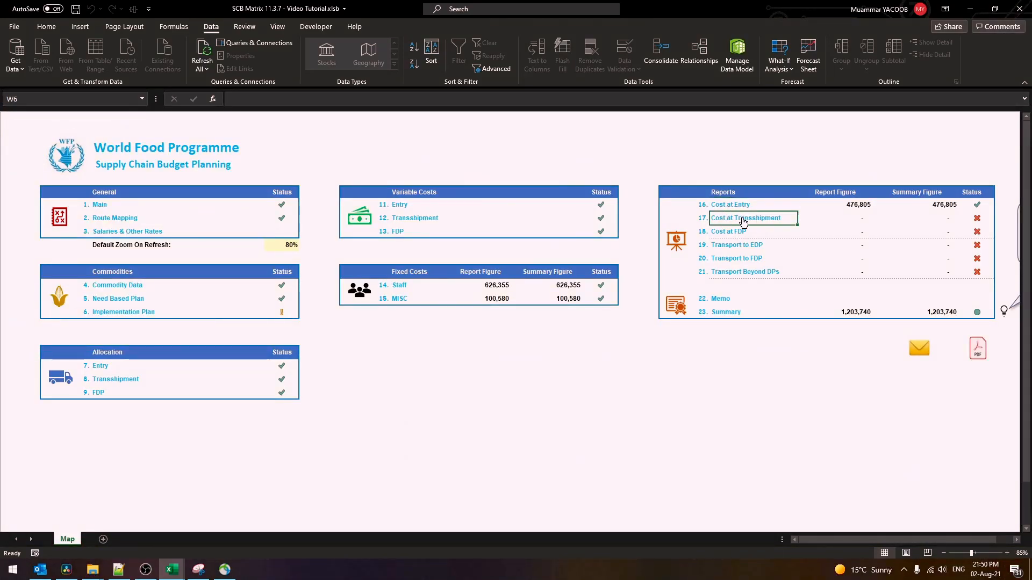
pyautogui.click(741, 218)
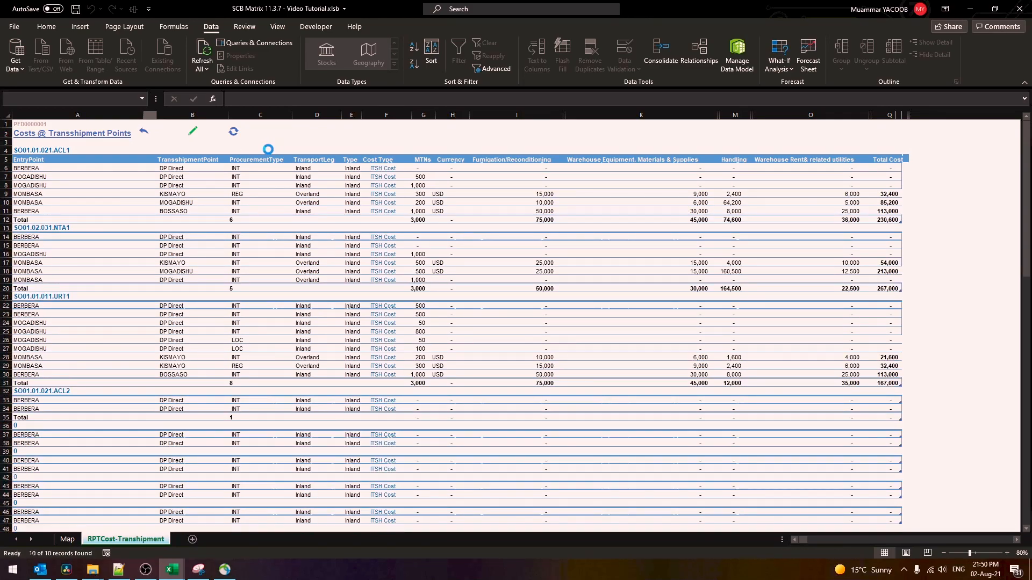
pyautogui.click(141, 134)
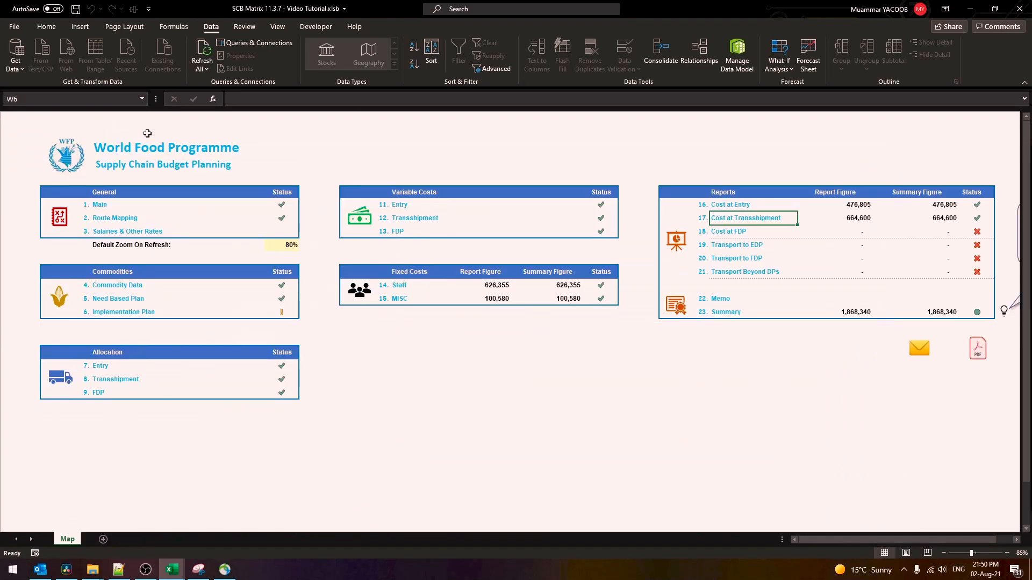
pyautogui.press('Return')
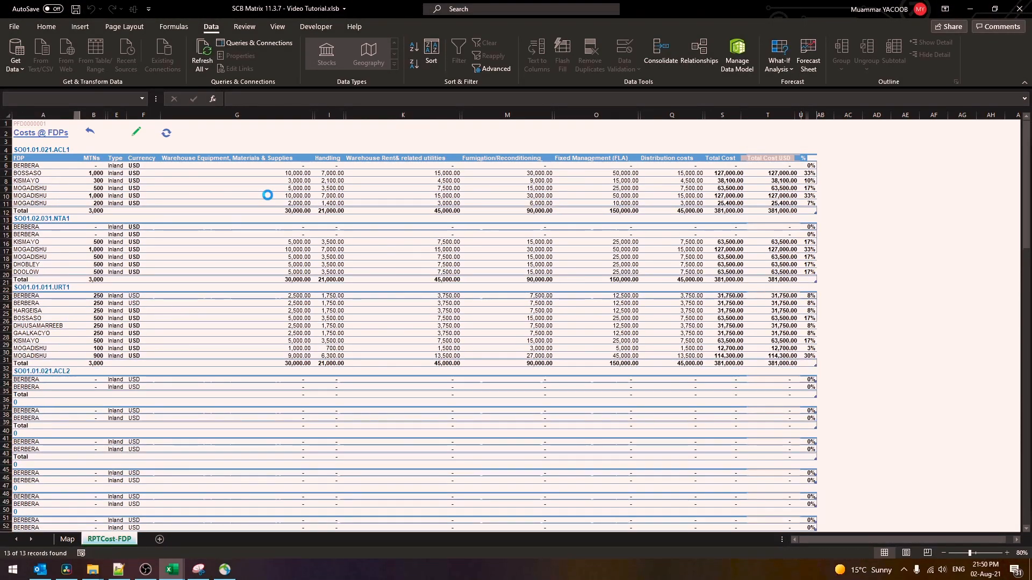
pyautogui.click(90, 131)
# Generate the Transport to EDP, Transport to FDP and Transport Beyond DPs reports, returning to the Map after each
pyautogui.click(732, 245)
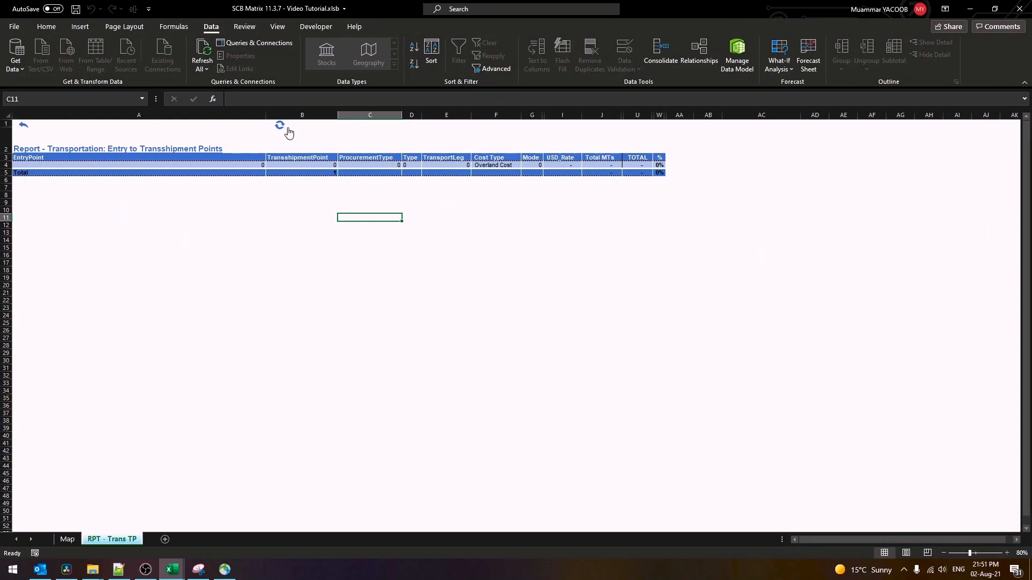
pyautogui.click(24, 125)
pyautogui.click(732, 259)
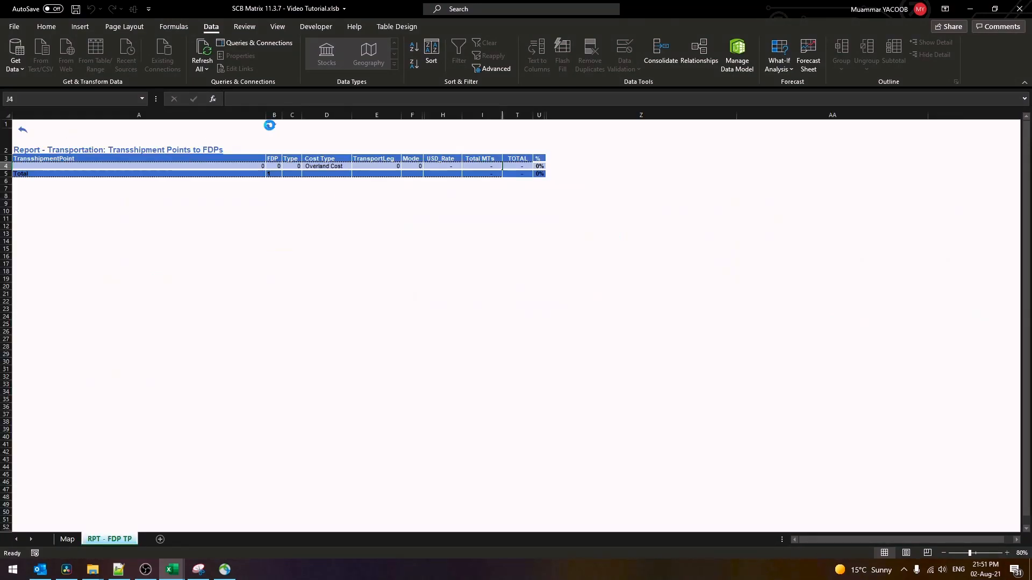
pyautogui.click(24, 129)
pyautogui.click(734, 271)
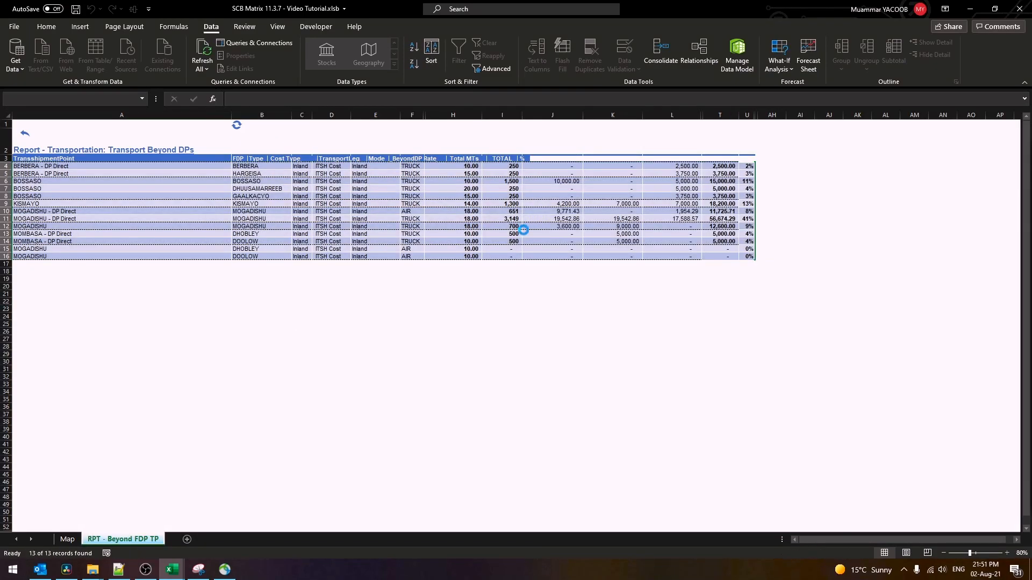
pyautogui.click(25, 133)
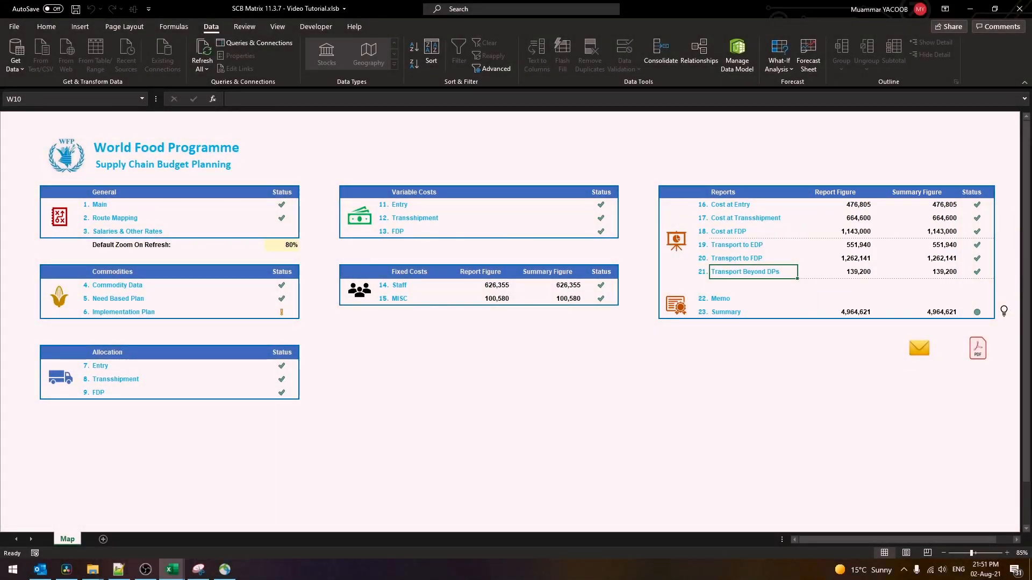
# Open the Memo report, review its SC rate tables for each activity, and use the memo's edit option
pyautogui.click(720, 298)
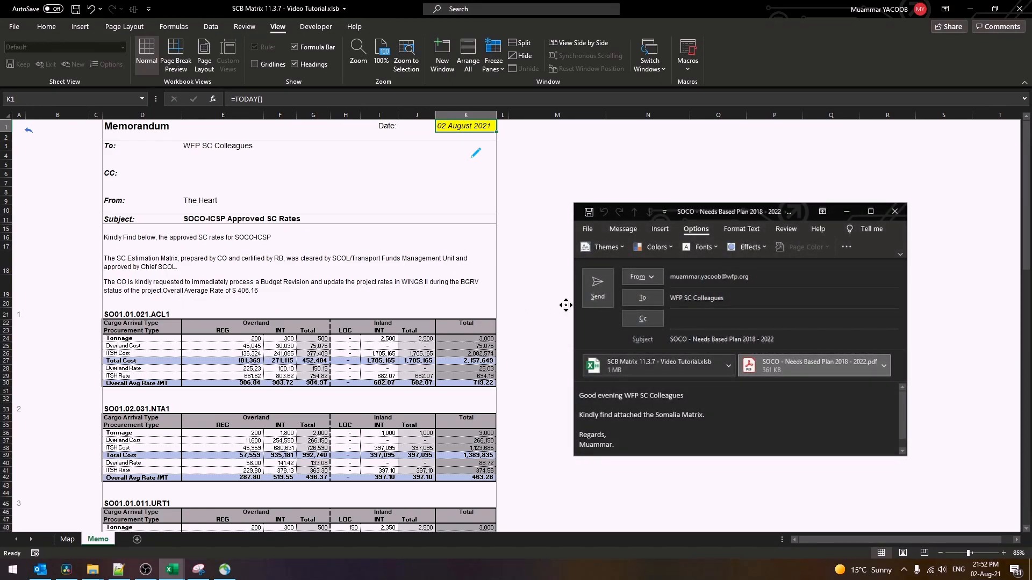
pyautogui.scroll(-7, 566, 305)
pyautogui.scroll(-4, 565, 305)
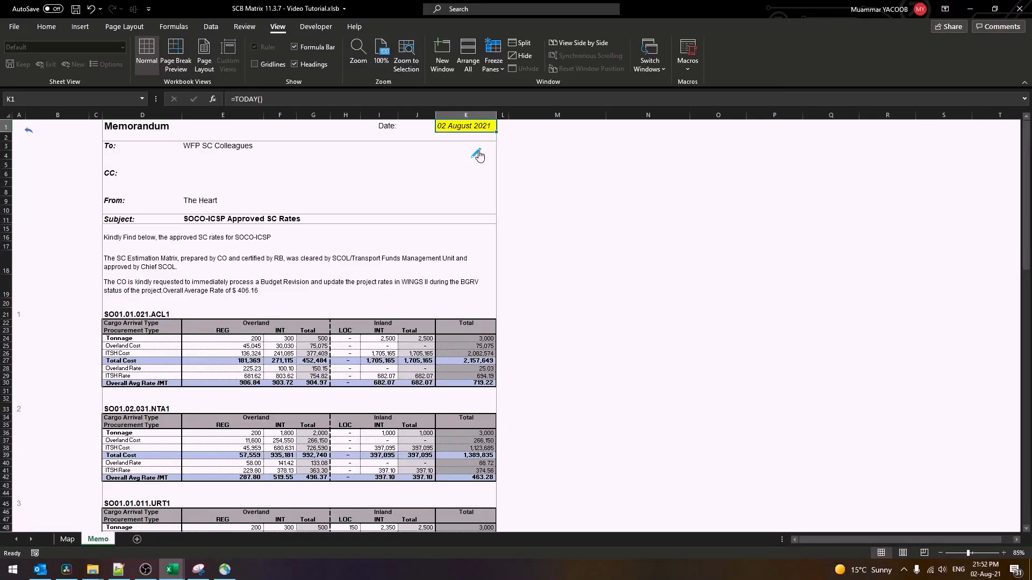
pyautogui.click(478, 155)
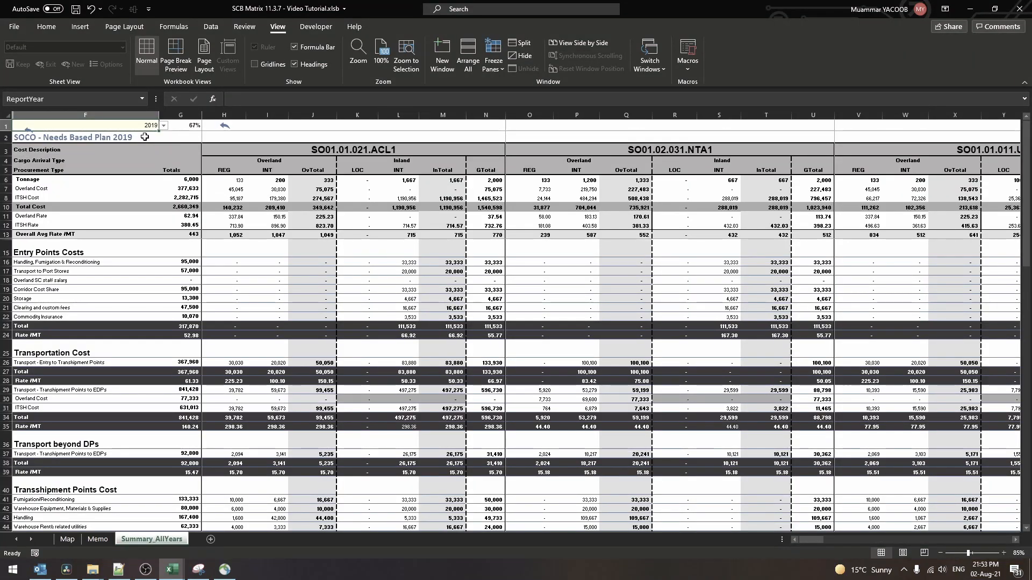
# Clear the report year in Summary_AllYears to cover the whole plan, preview the printout pages, and return to the Map
pyautogui.press('Delete')
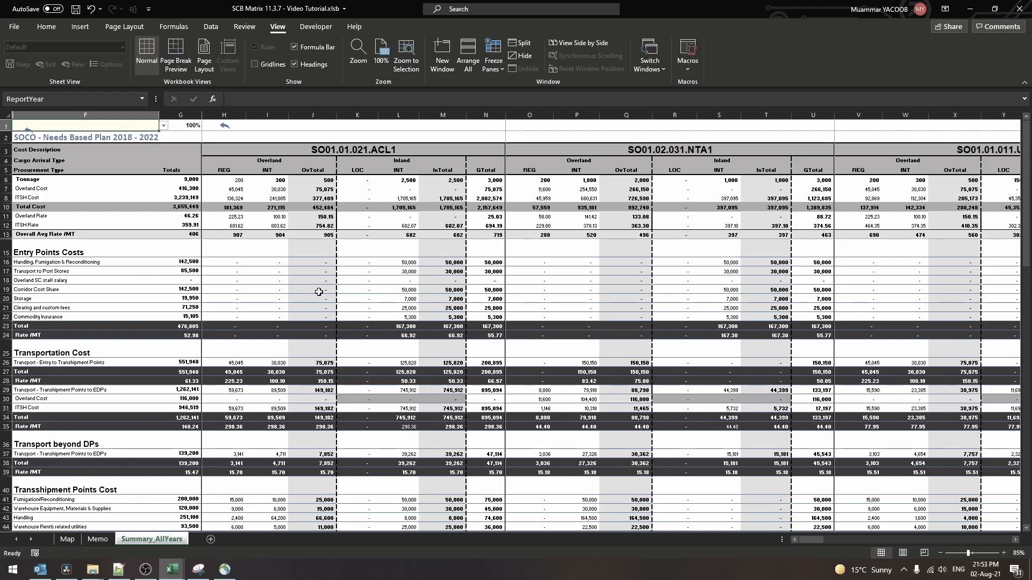
pyautogui.hotkey('ctrl', 'p')
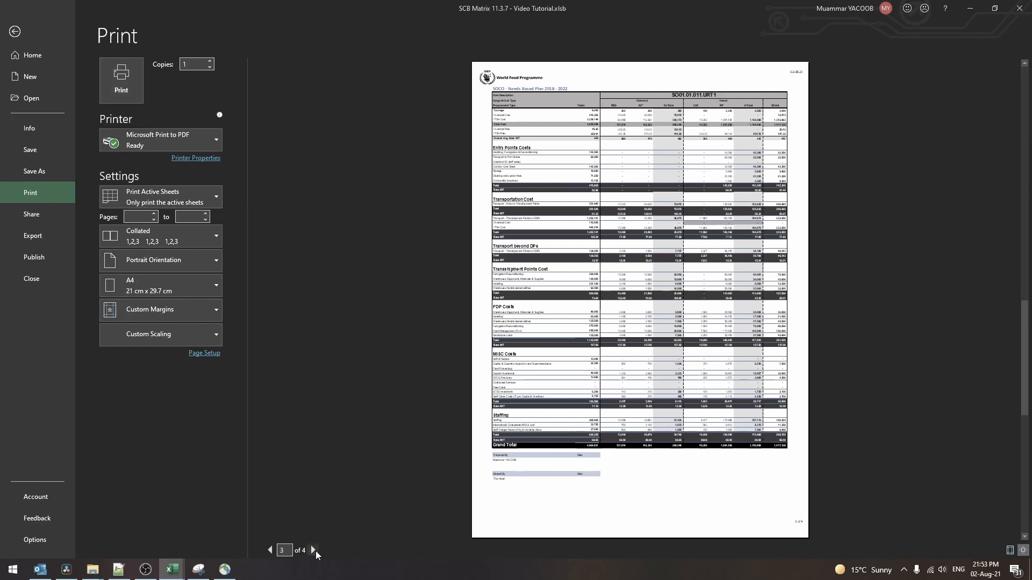
pyautogui.press('Escape')
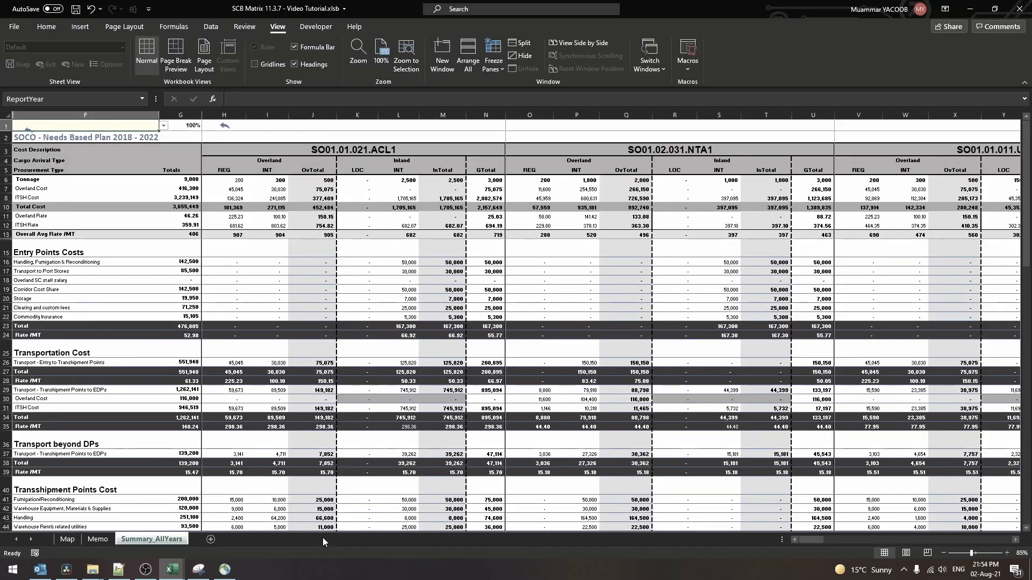
pyautogui.click(225, 126)
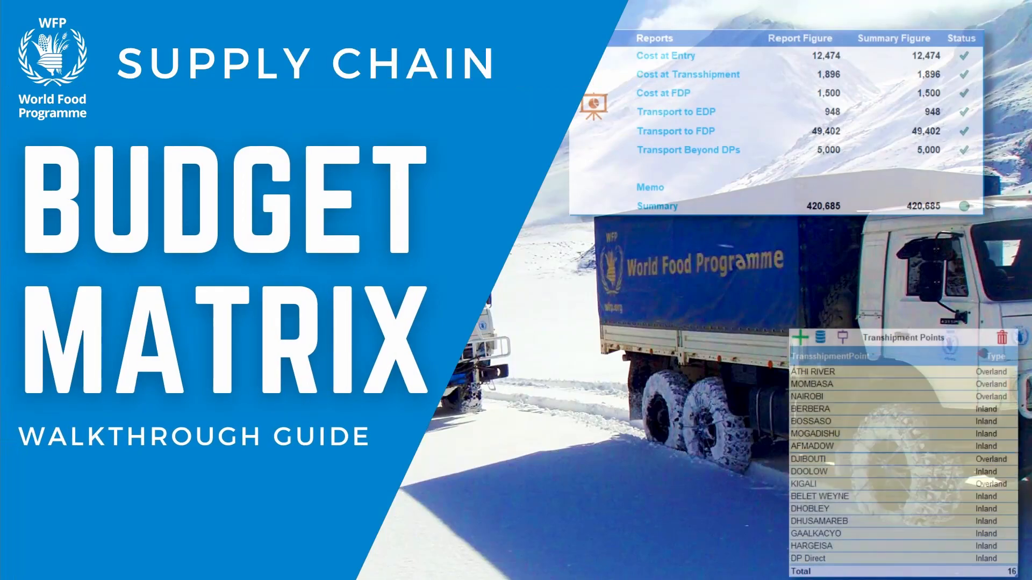